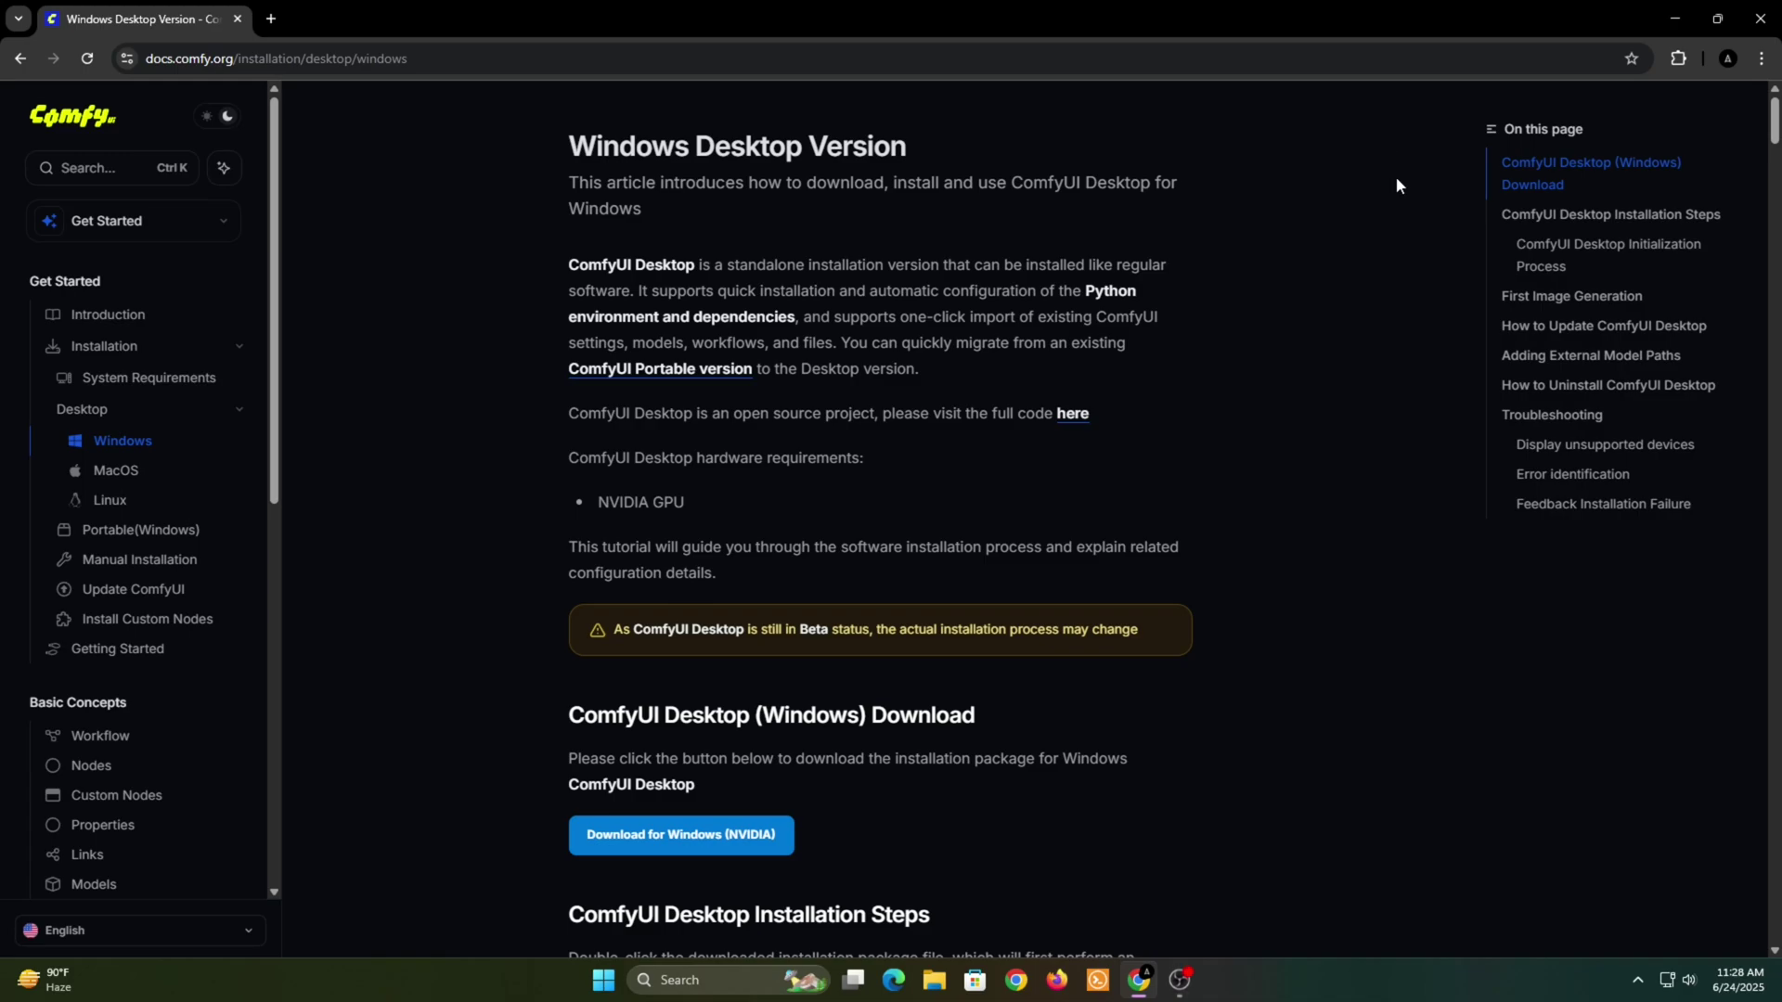
- Download the Windows (NVIDIA) ComfyUI Desktop installer from the docs page and run it
left_click(662, 850)
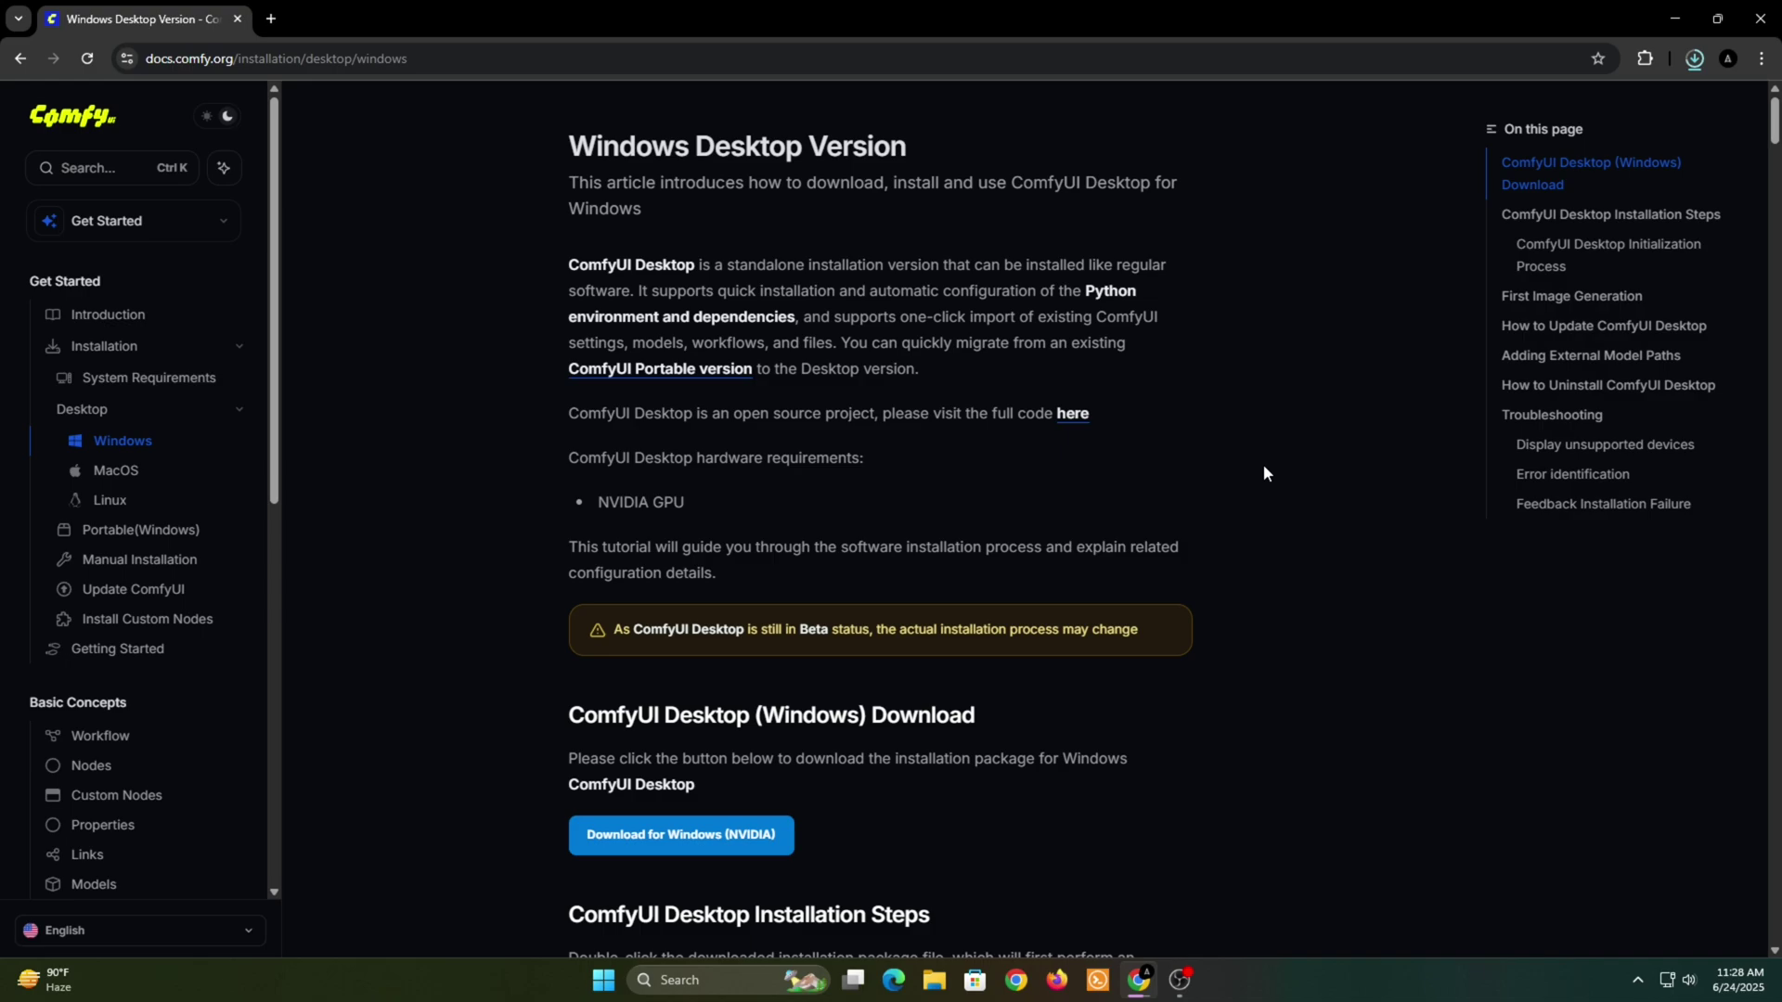
left_click(1506, 95)
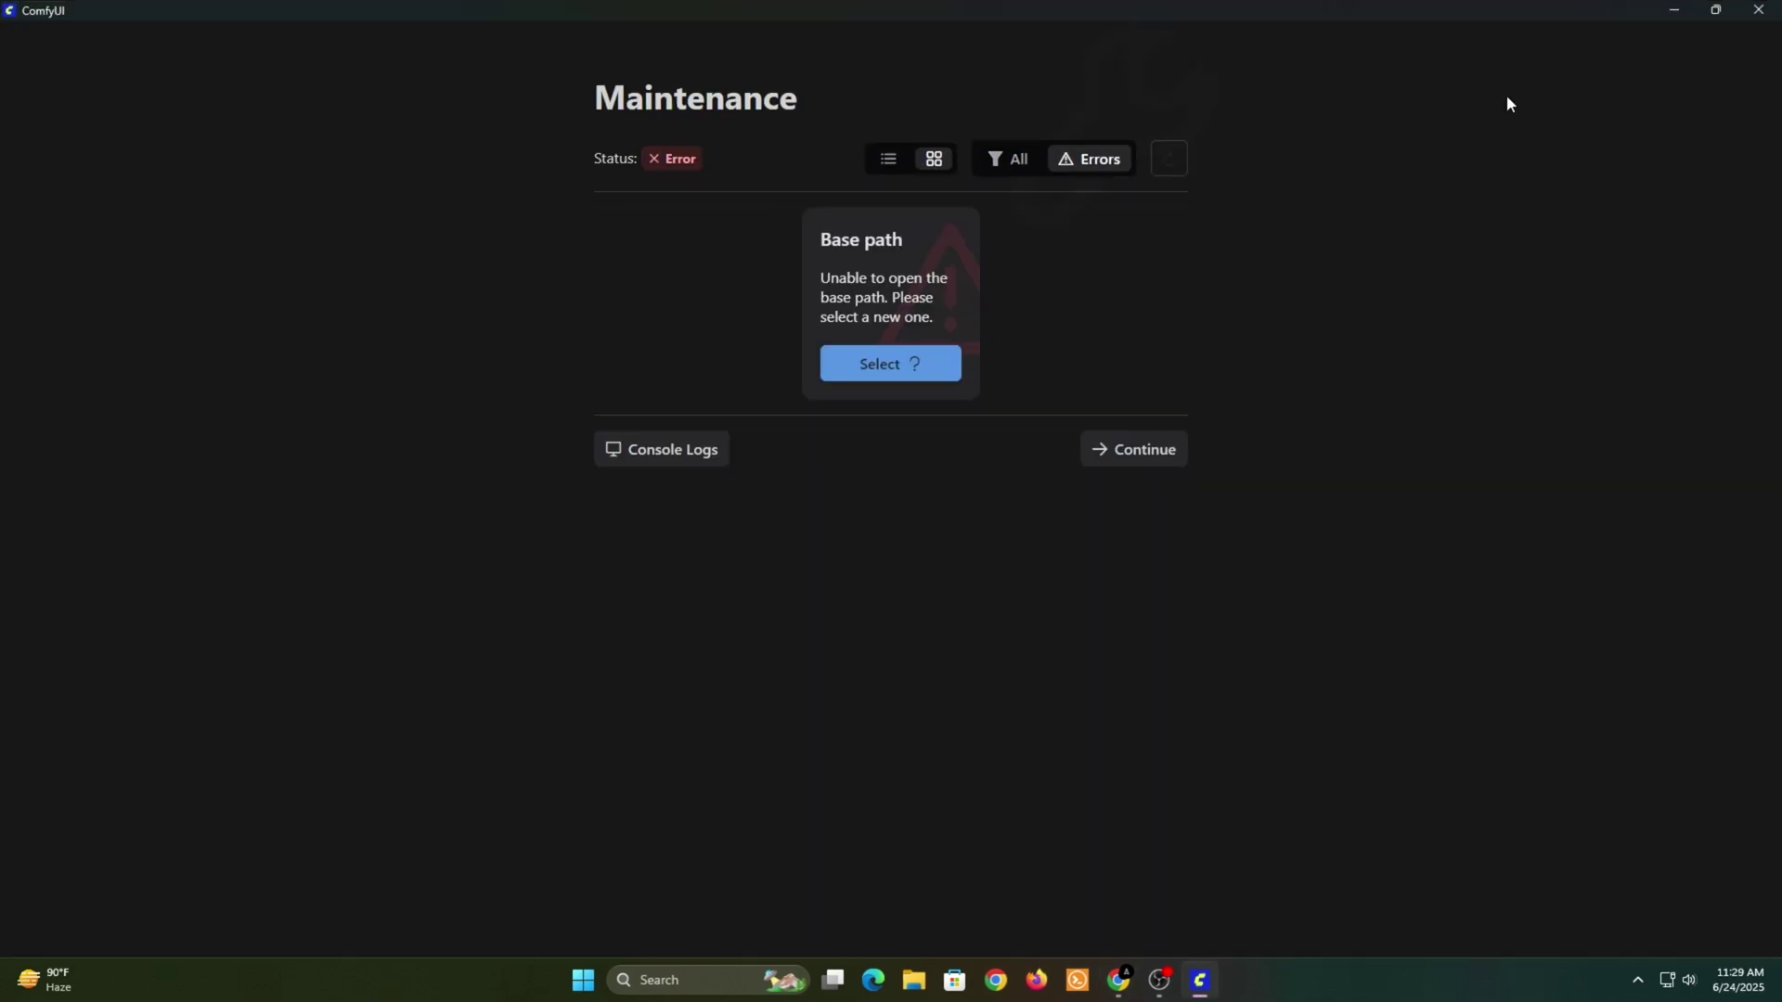
- Create a new folder named ComfyUI in Documents for the base path and open it
left_click(905, 371)
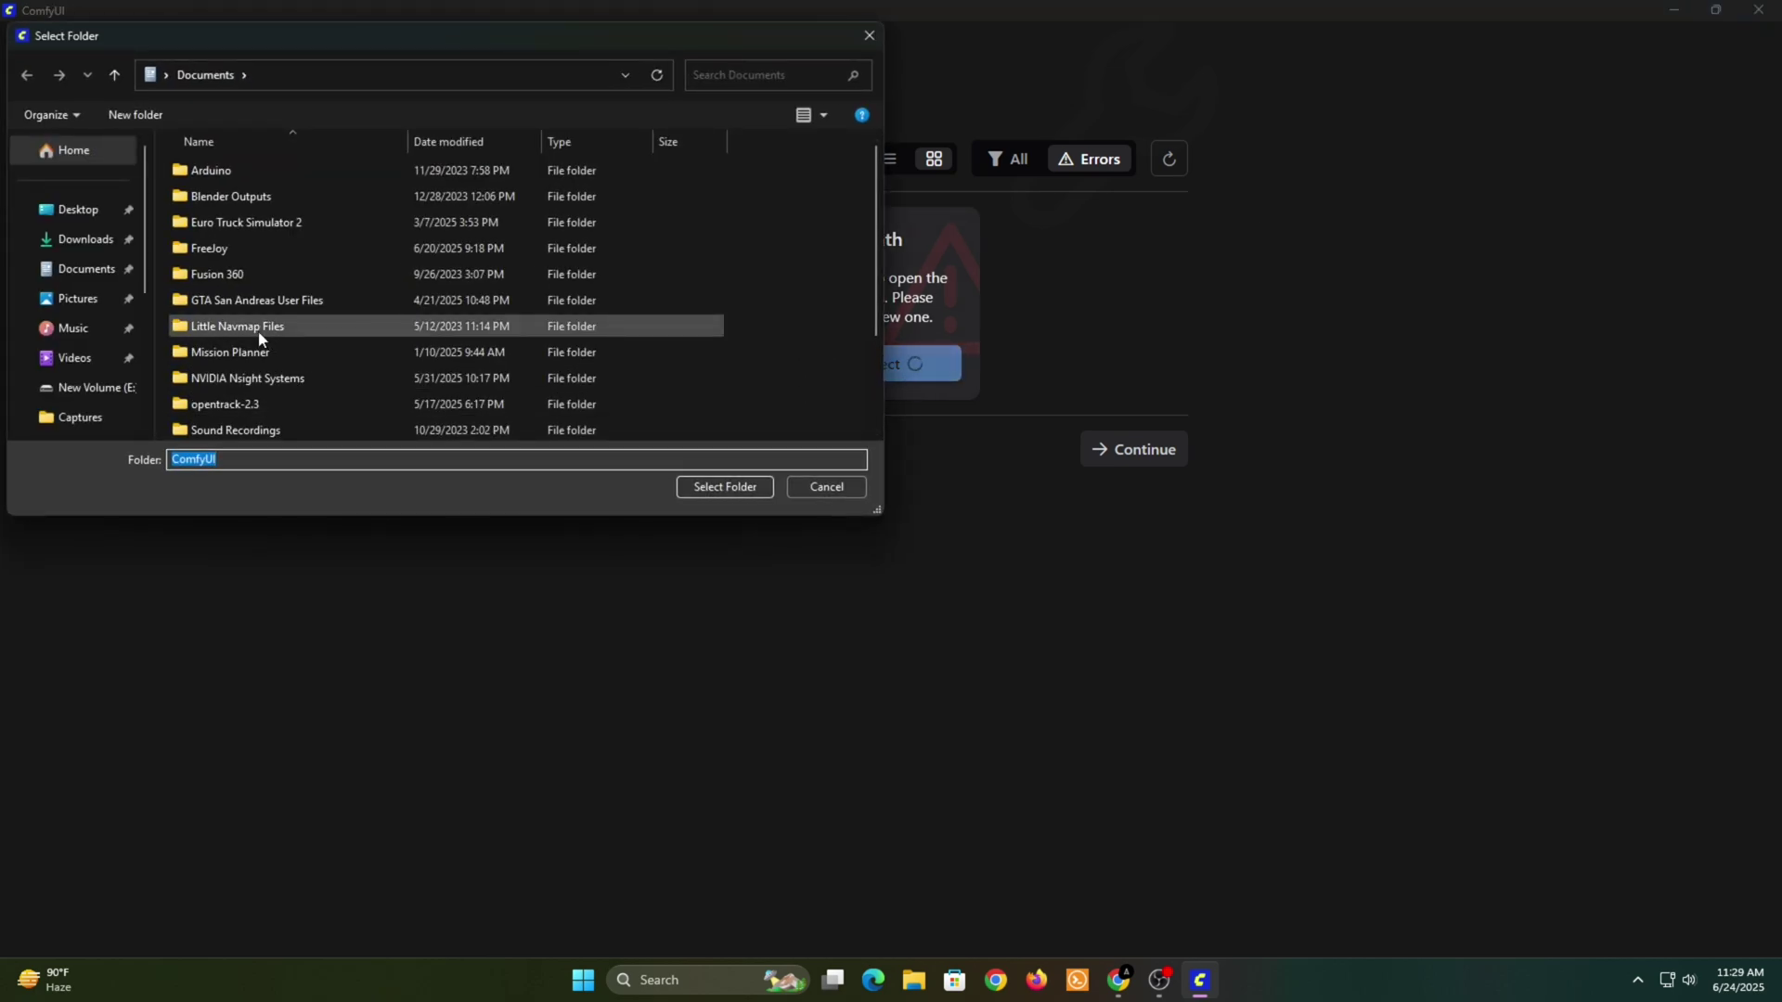
left_click(710, 486)
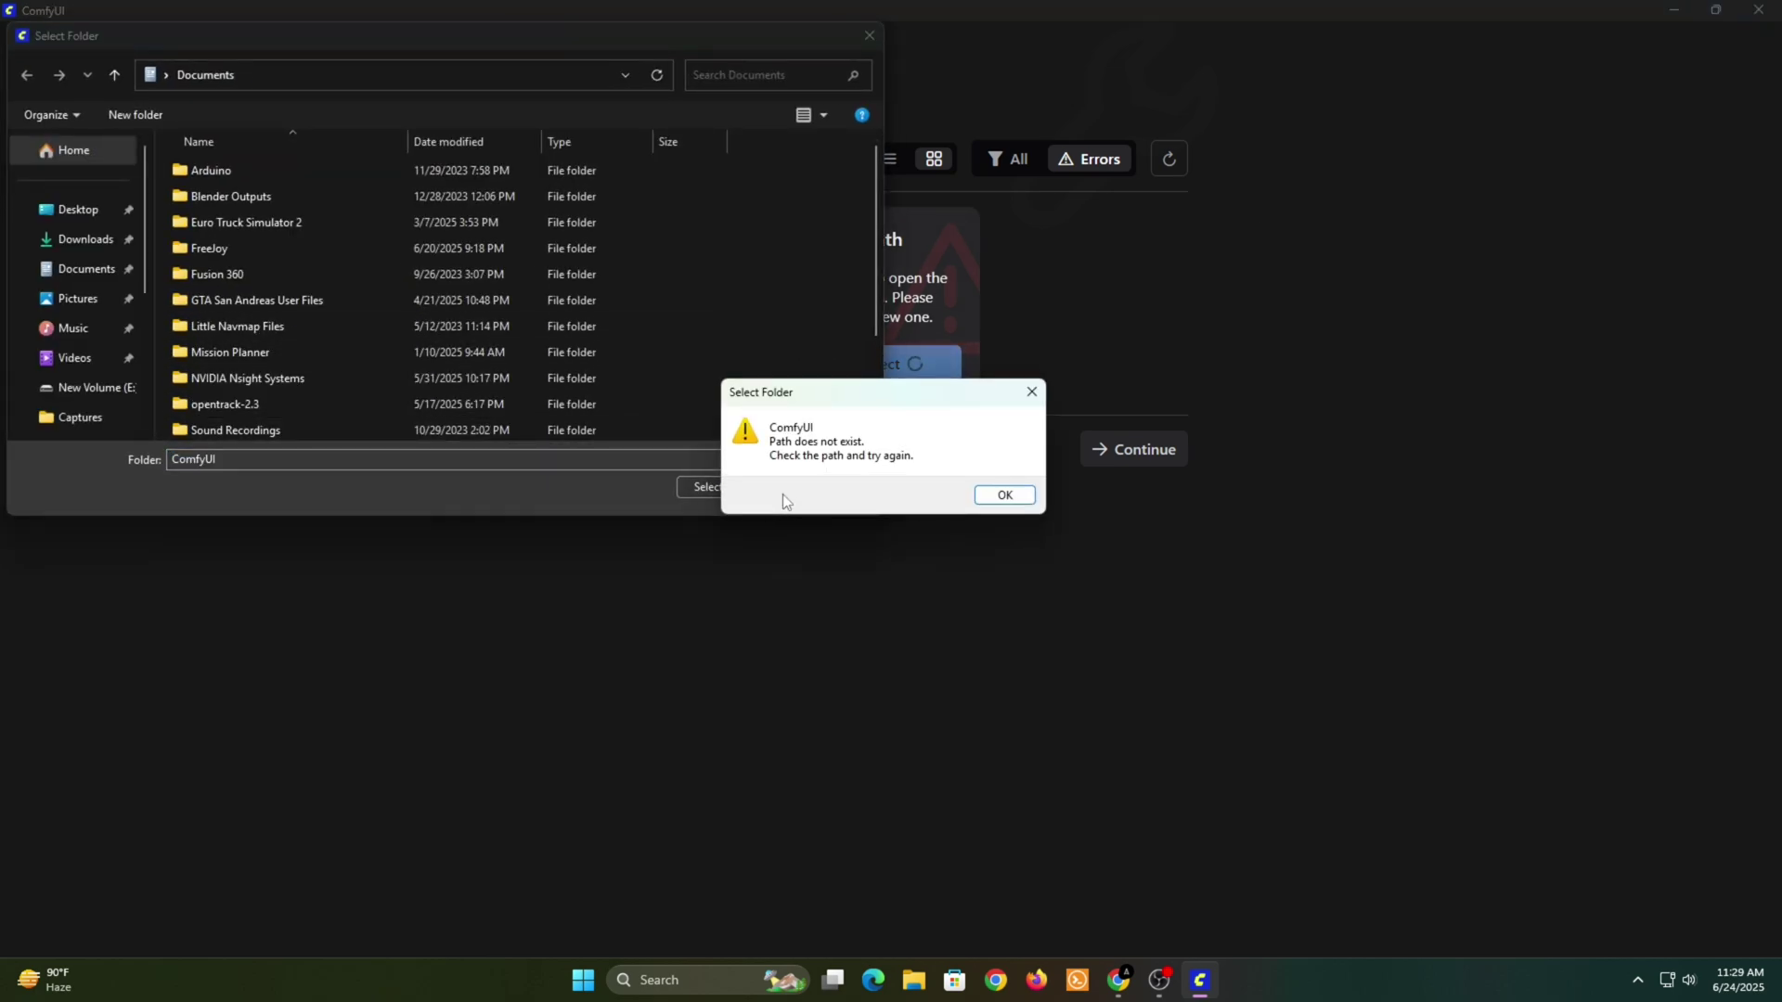
left_click(1003, 495)
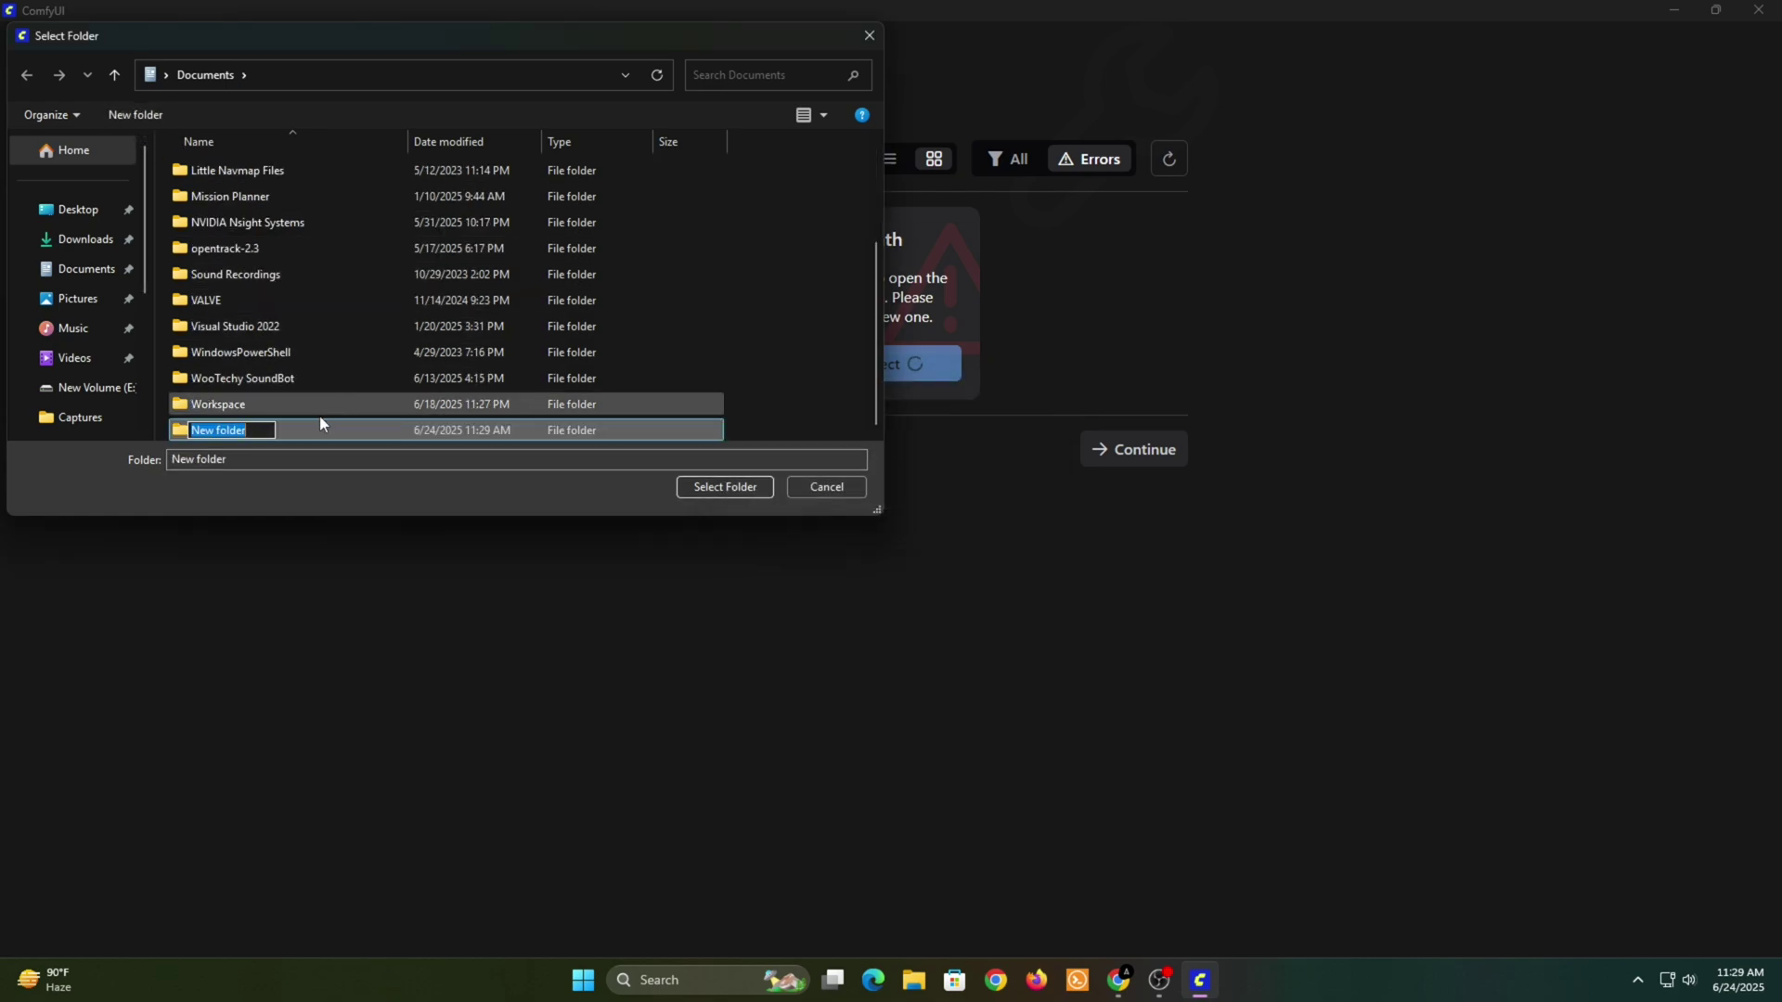
type("Comf")
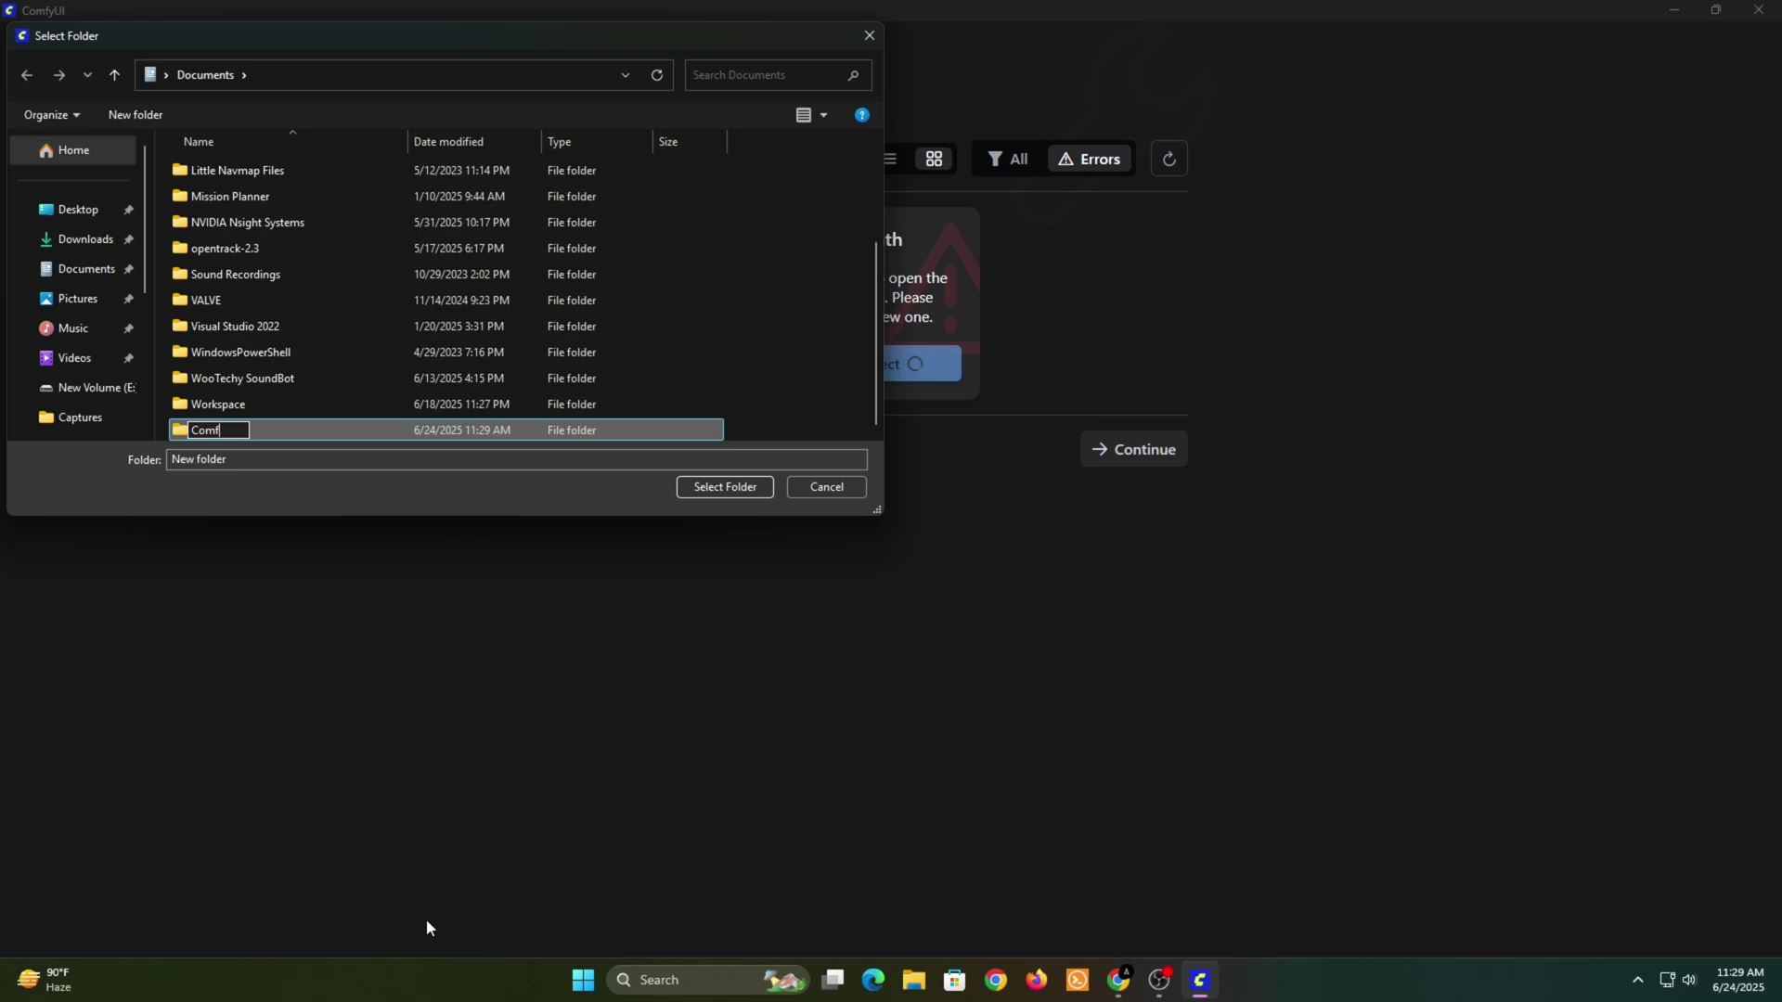
type("yUI")
key("Return")
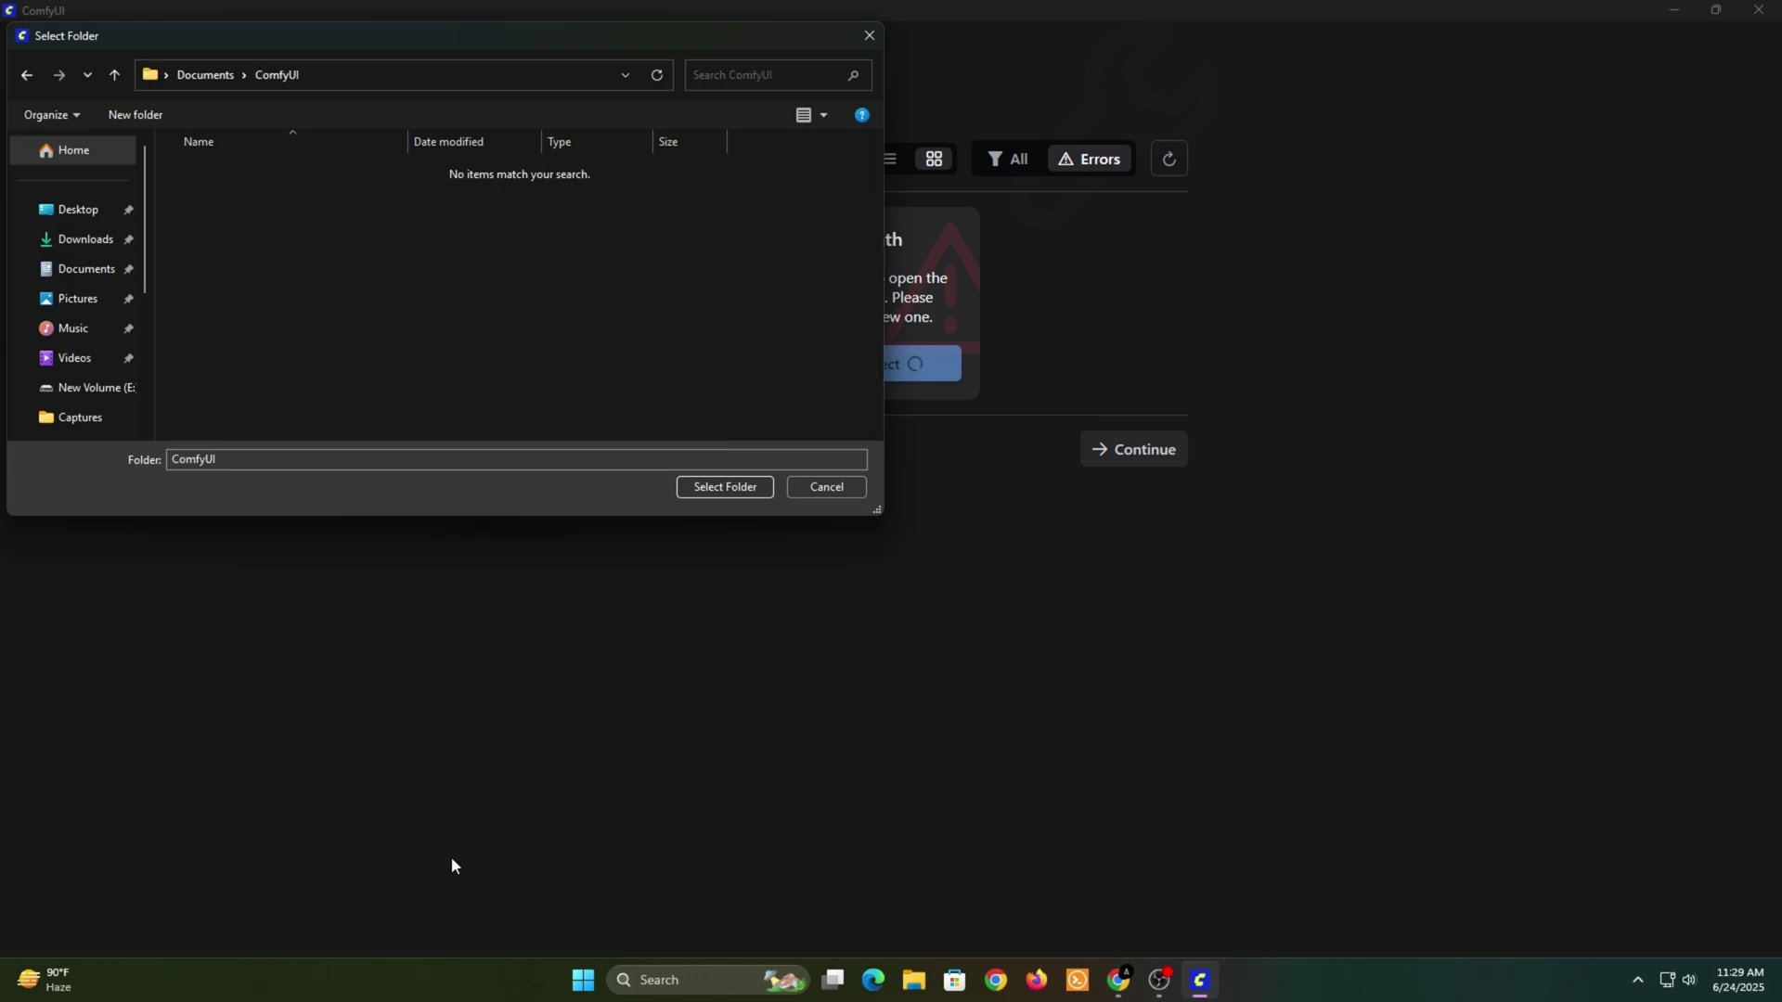
- Confirm the ComfyUI folder as base path, recreate the .venv environment, and install the Python packages
left_click(723, 489)
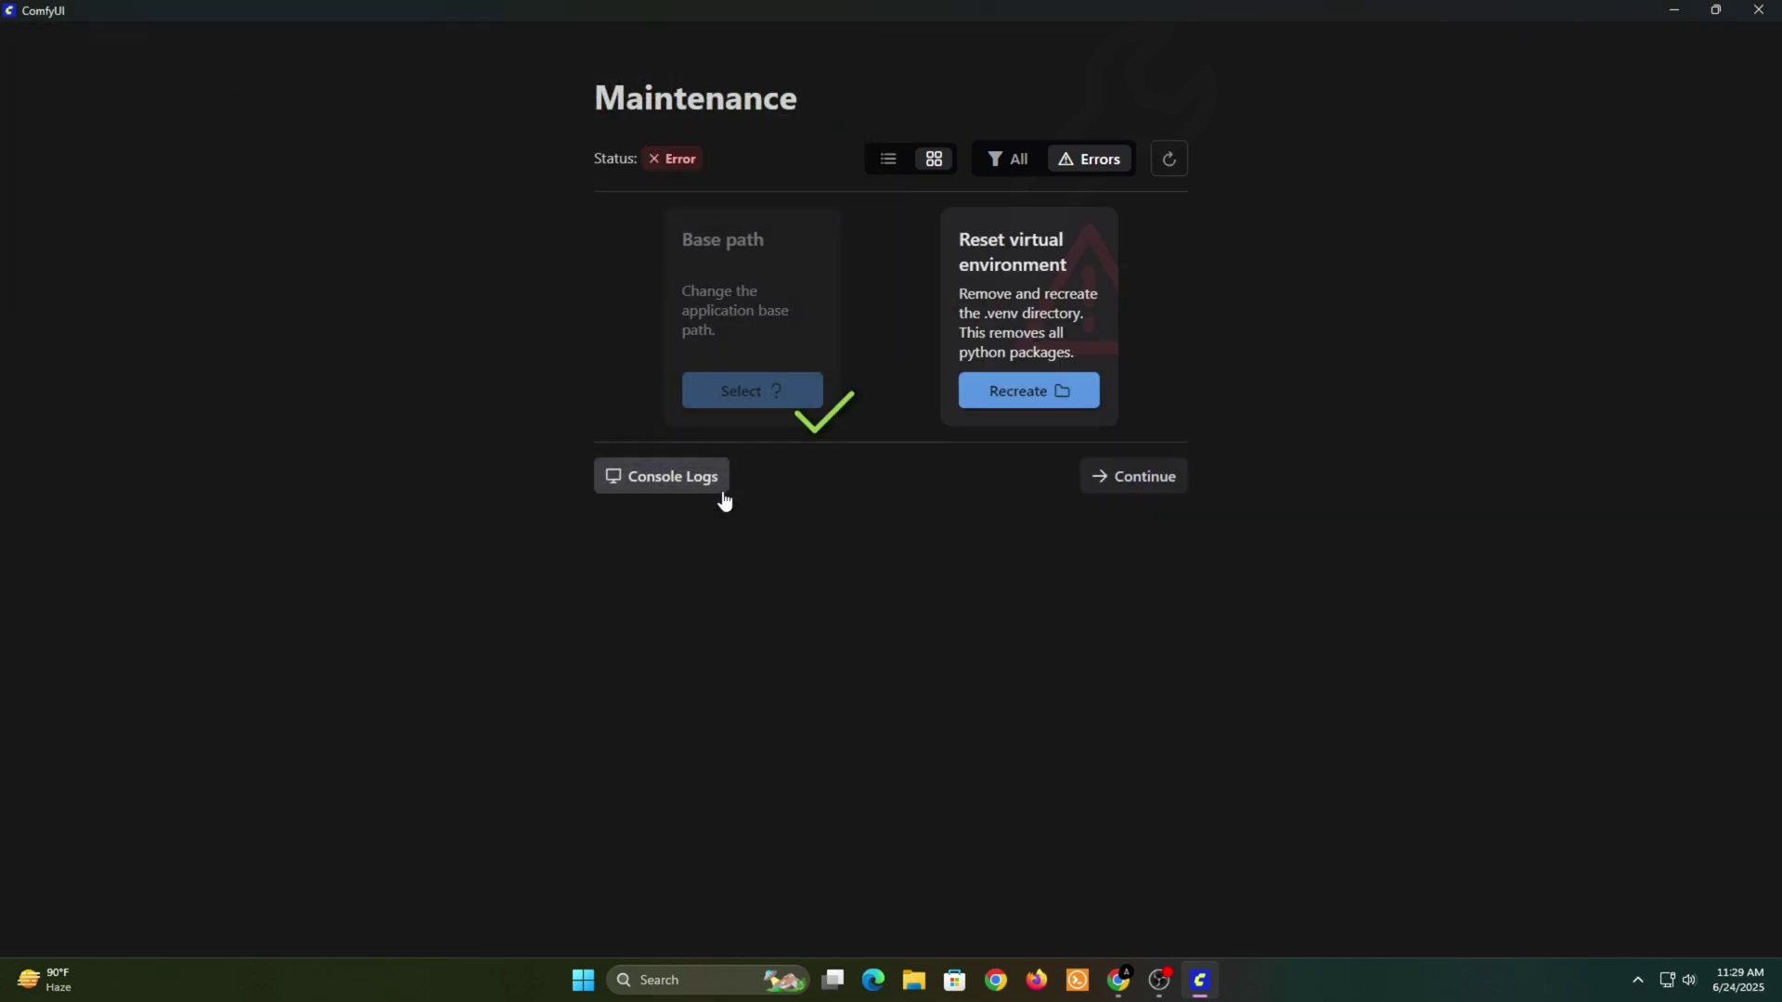
left_click(1037, 392)
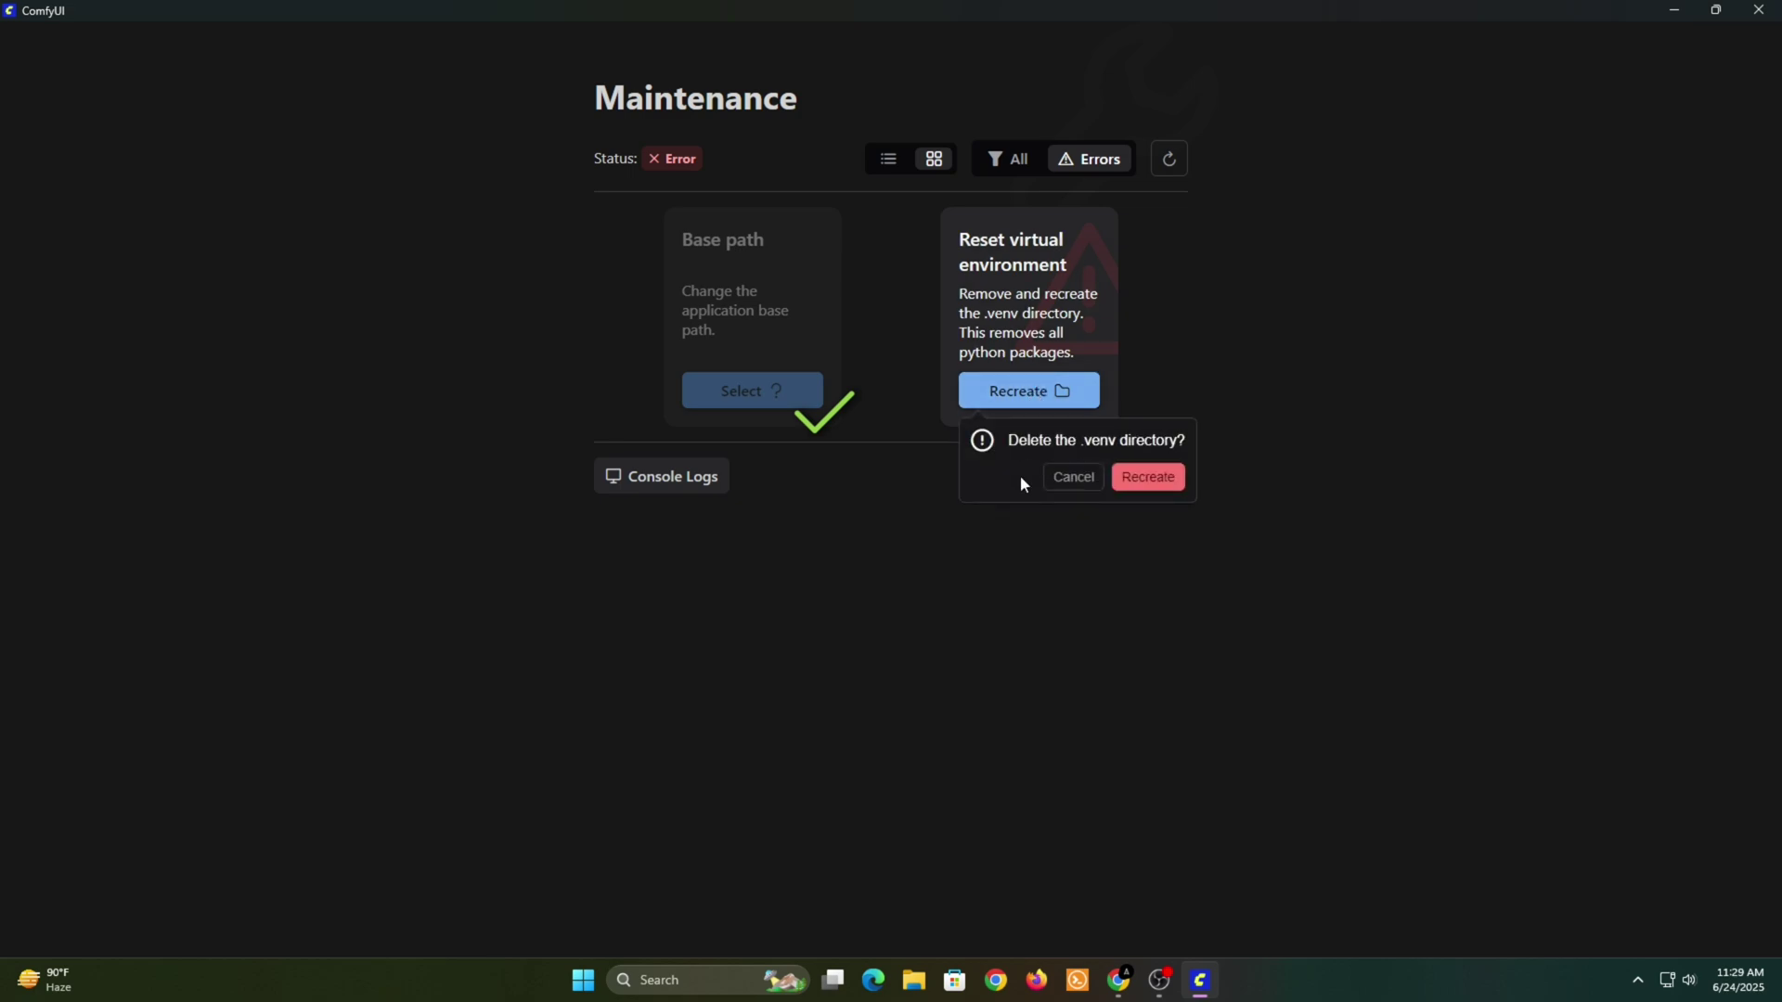
left_click(1157, 482)
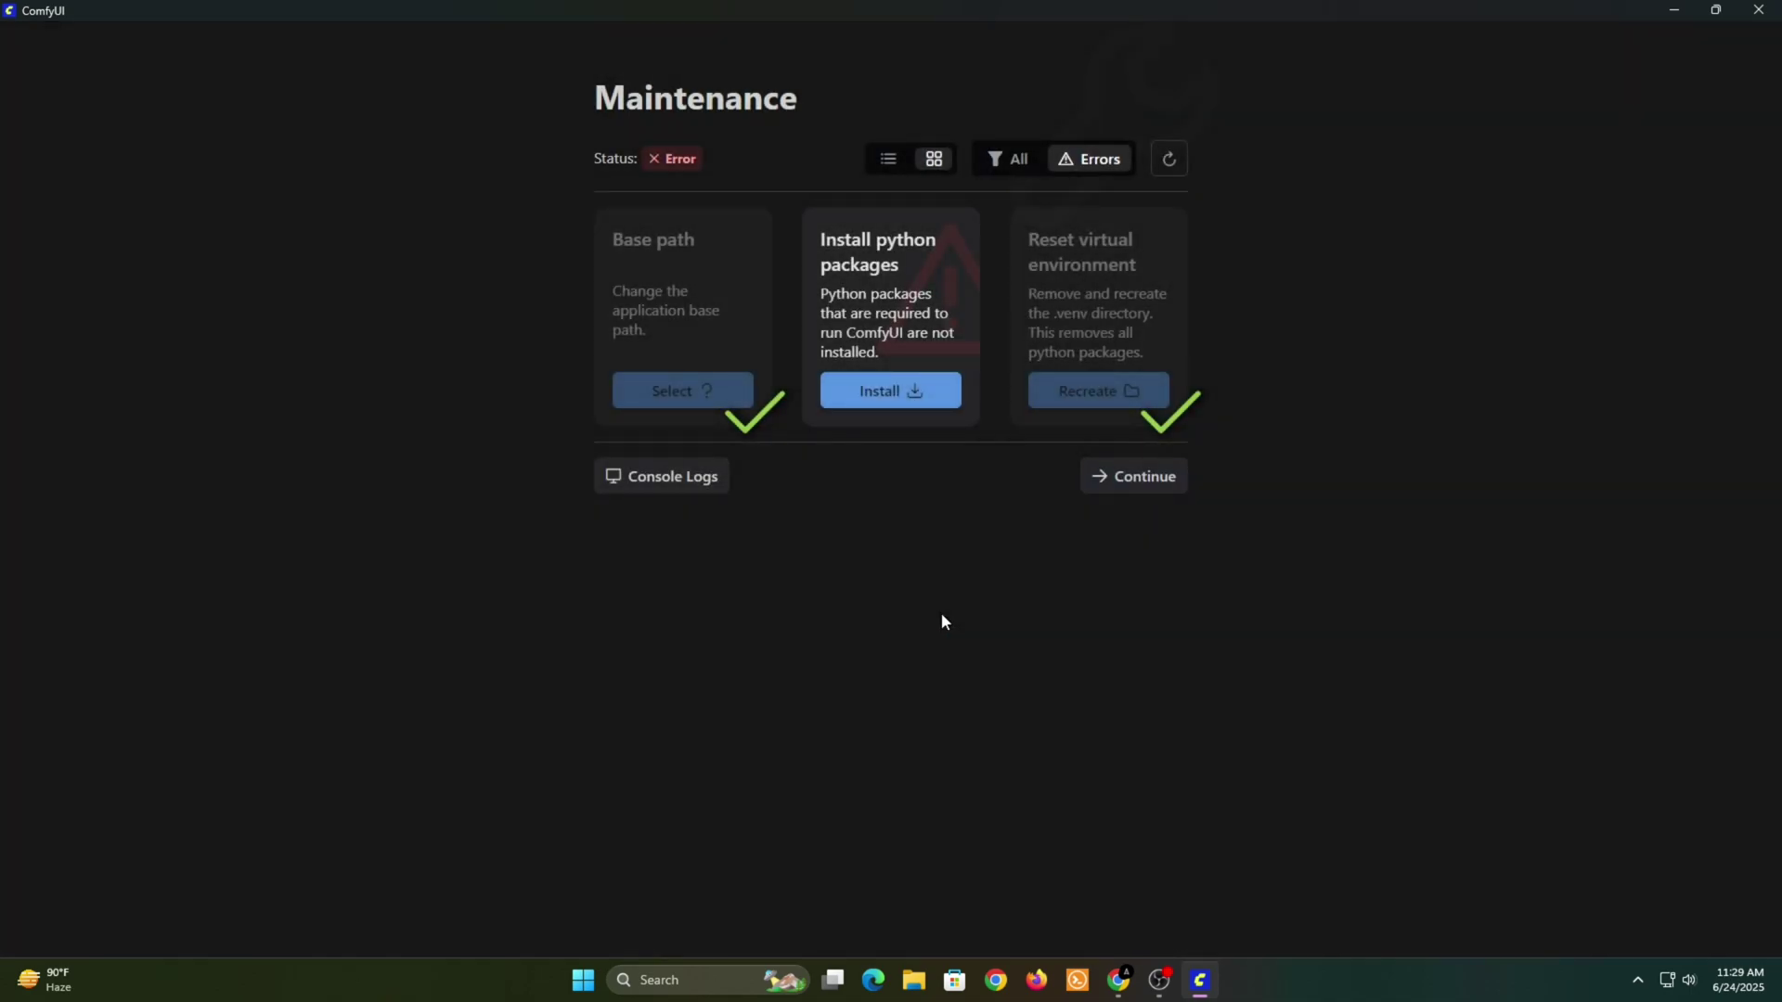
left_click(892, 391)
left_click(933, 482)
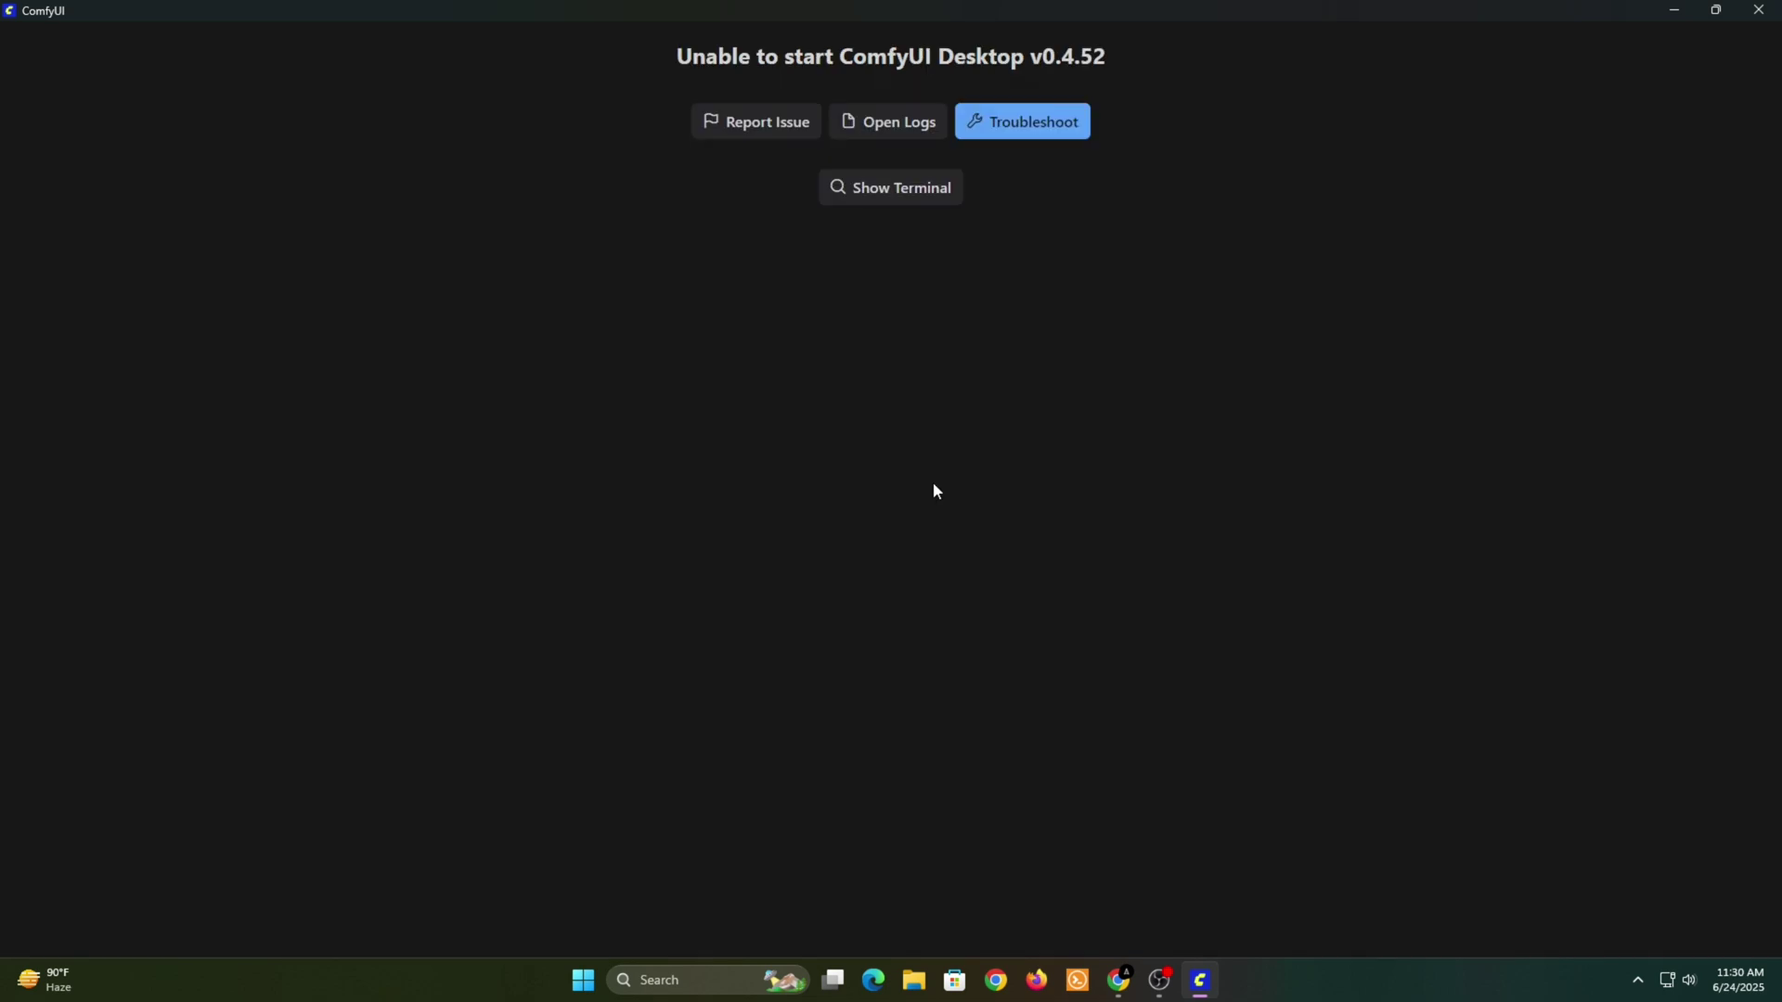
- From Troubleshoot, clear the uv package cache and reinstall ComfyUI, deleting its saved config
left_click(1015, 121)
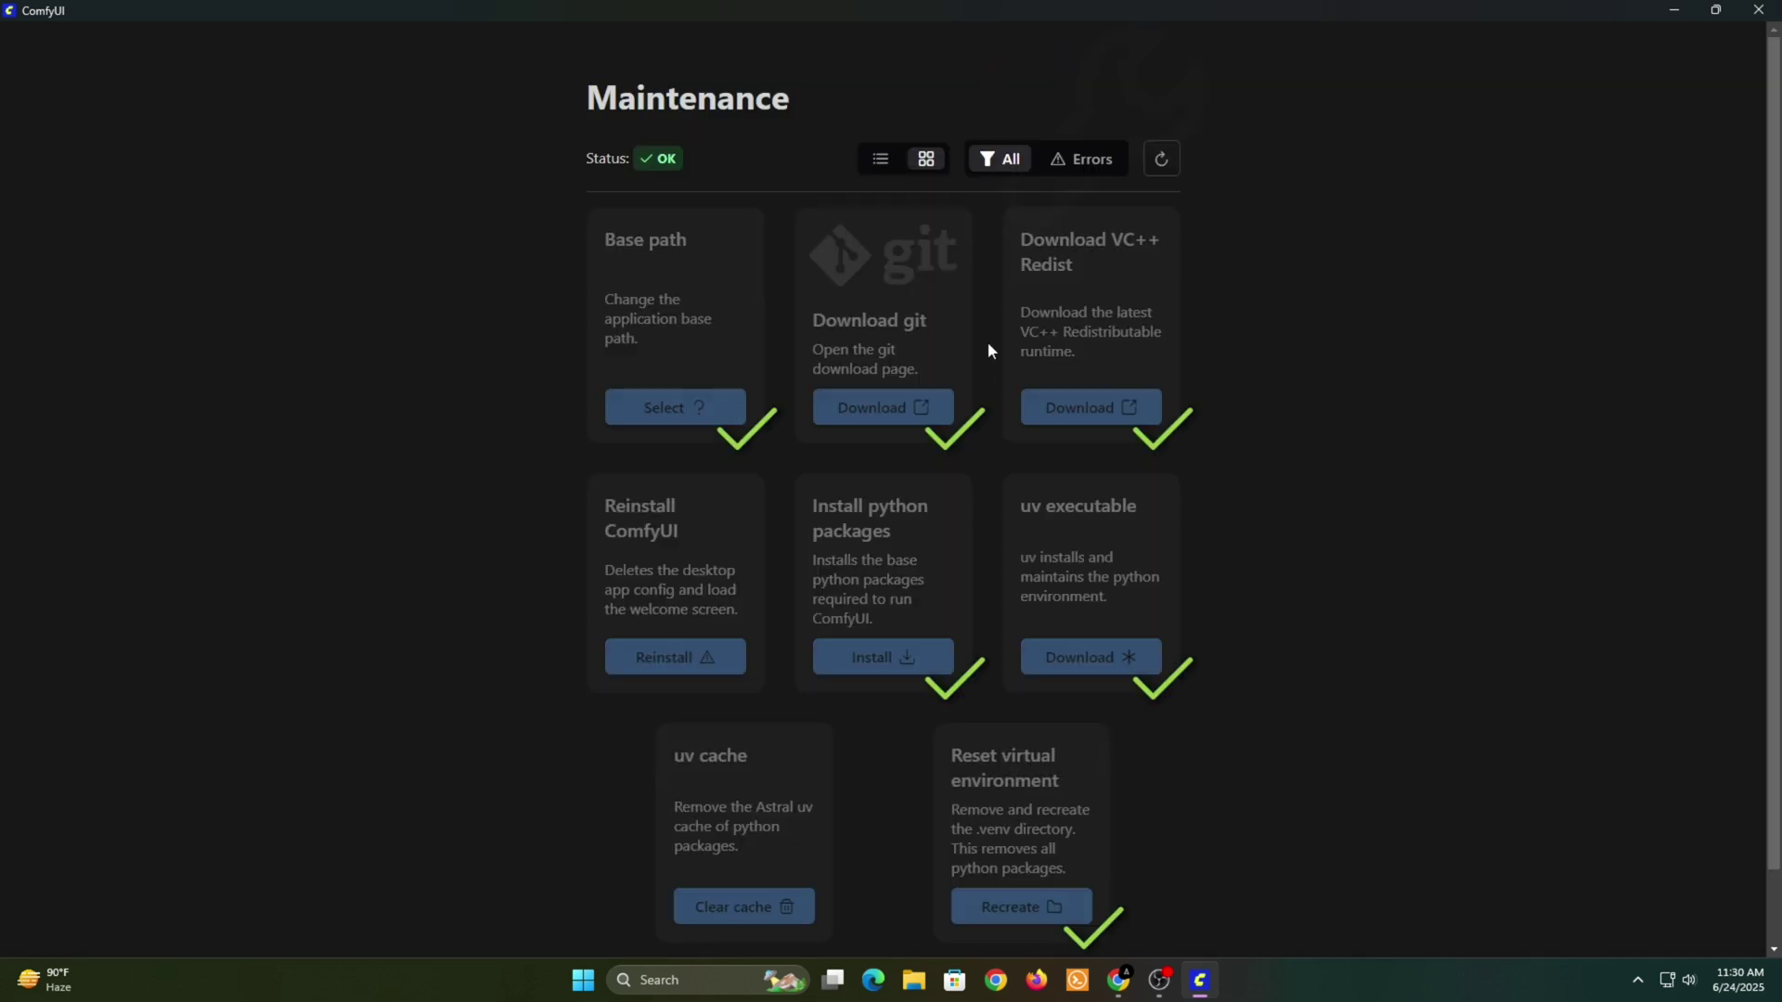
scroll(846, 650, "down", 1)
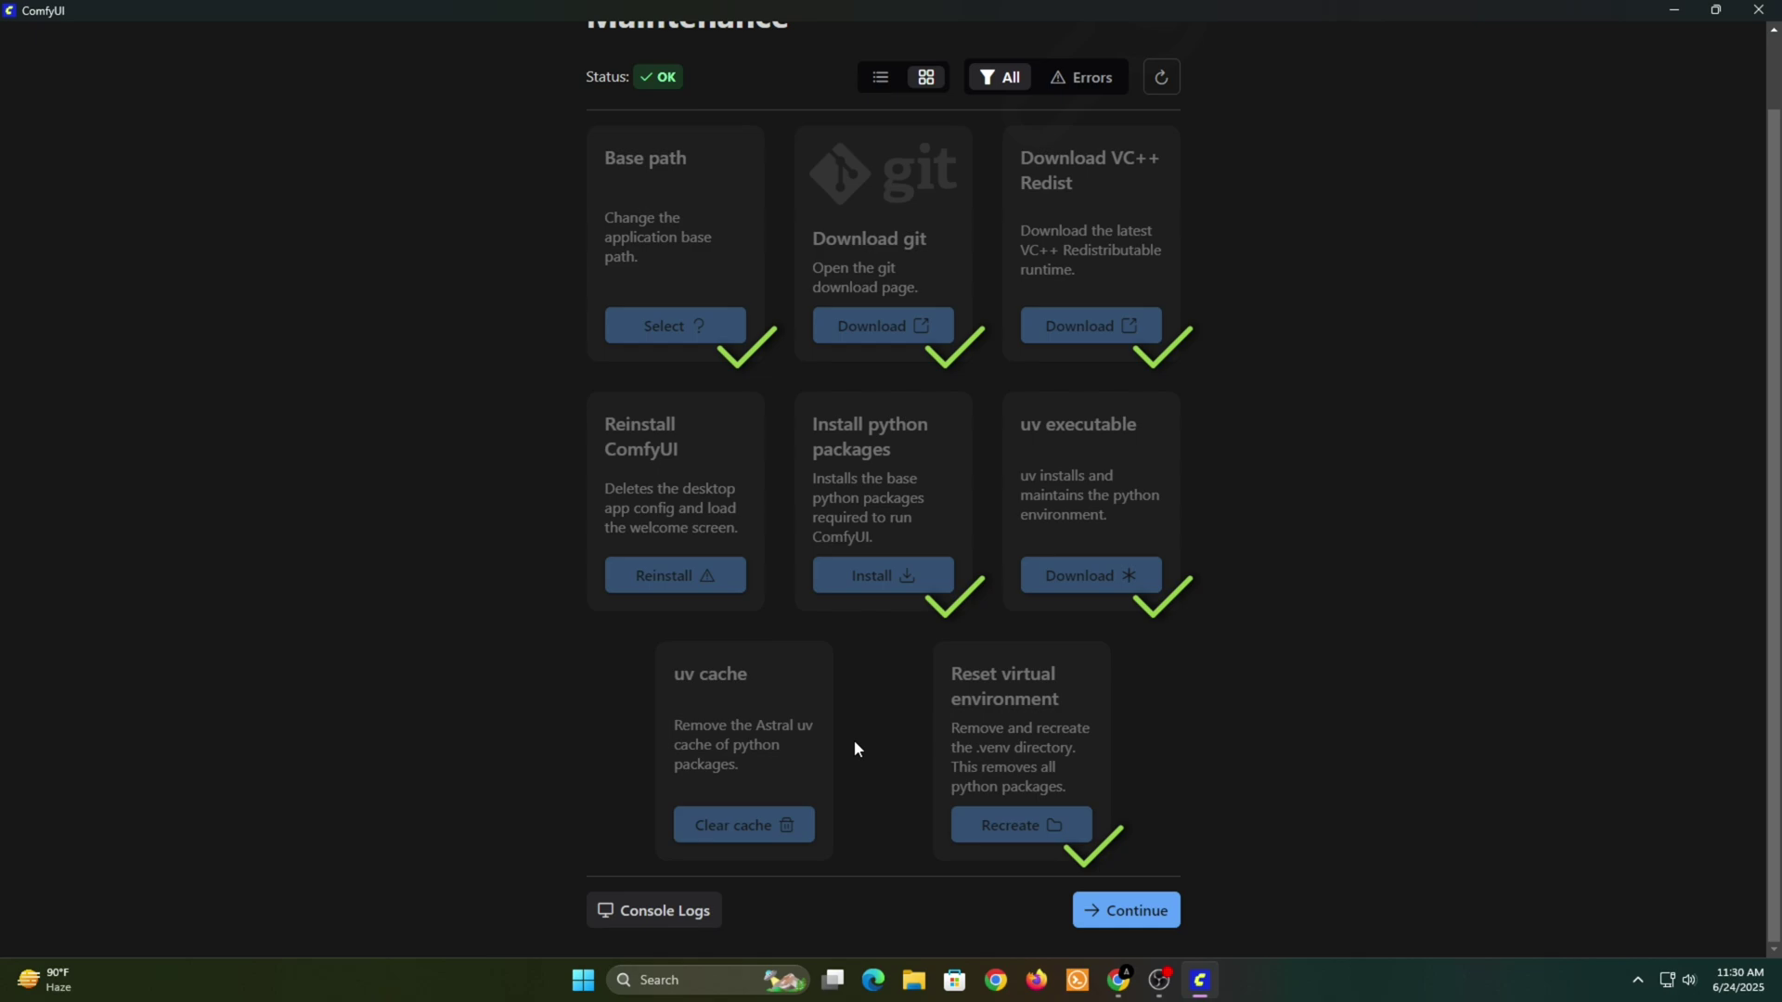
left_click(753, 834)
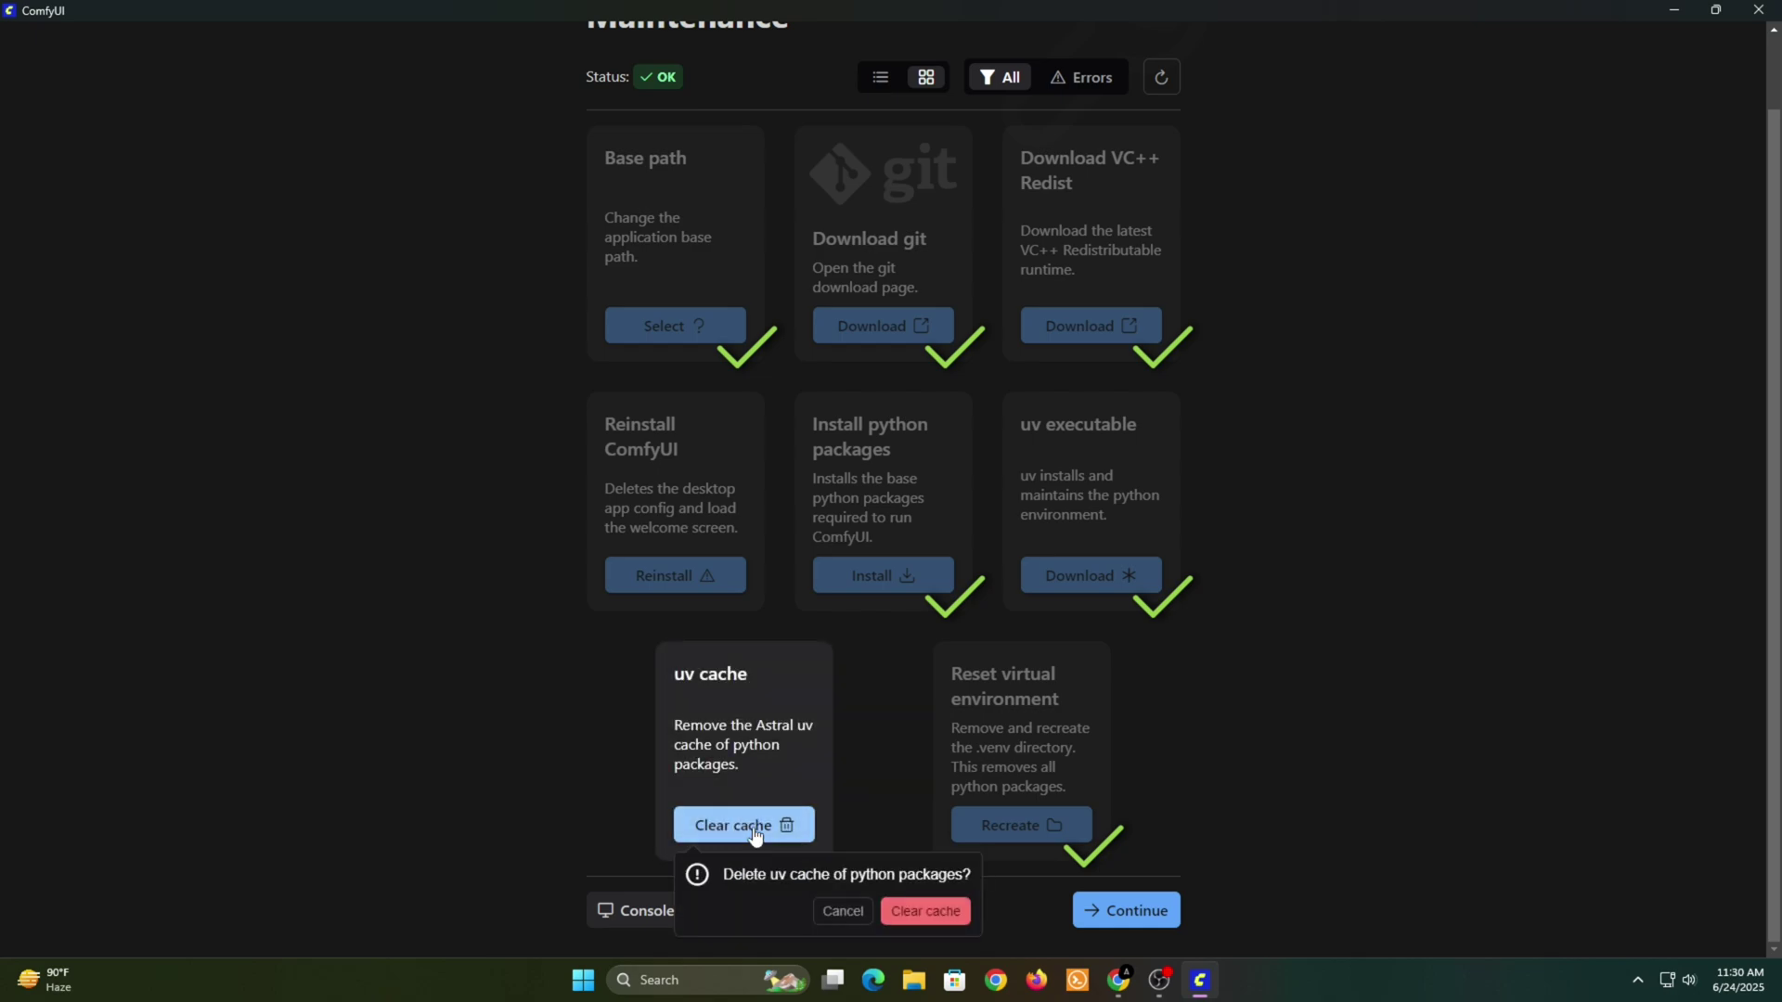
left_click(924, 912)
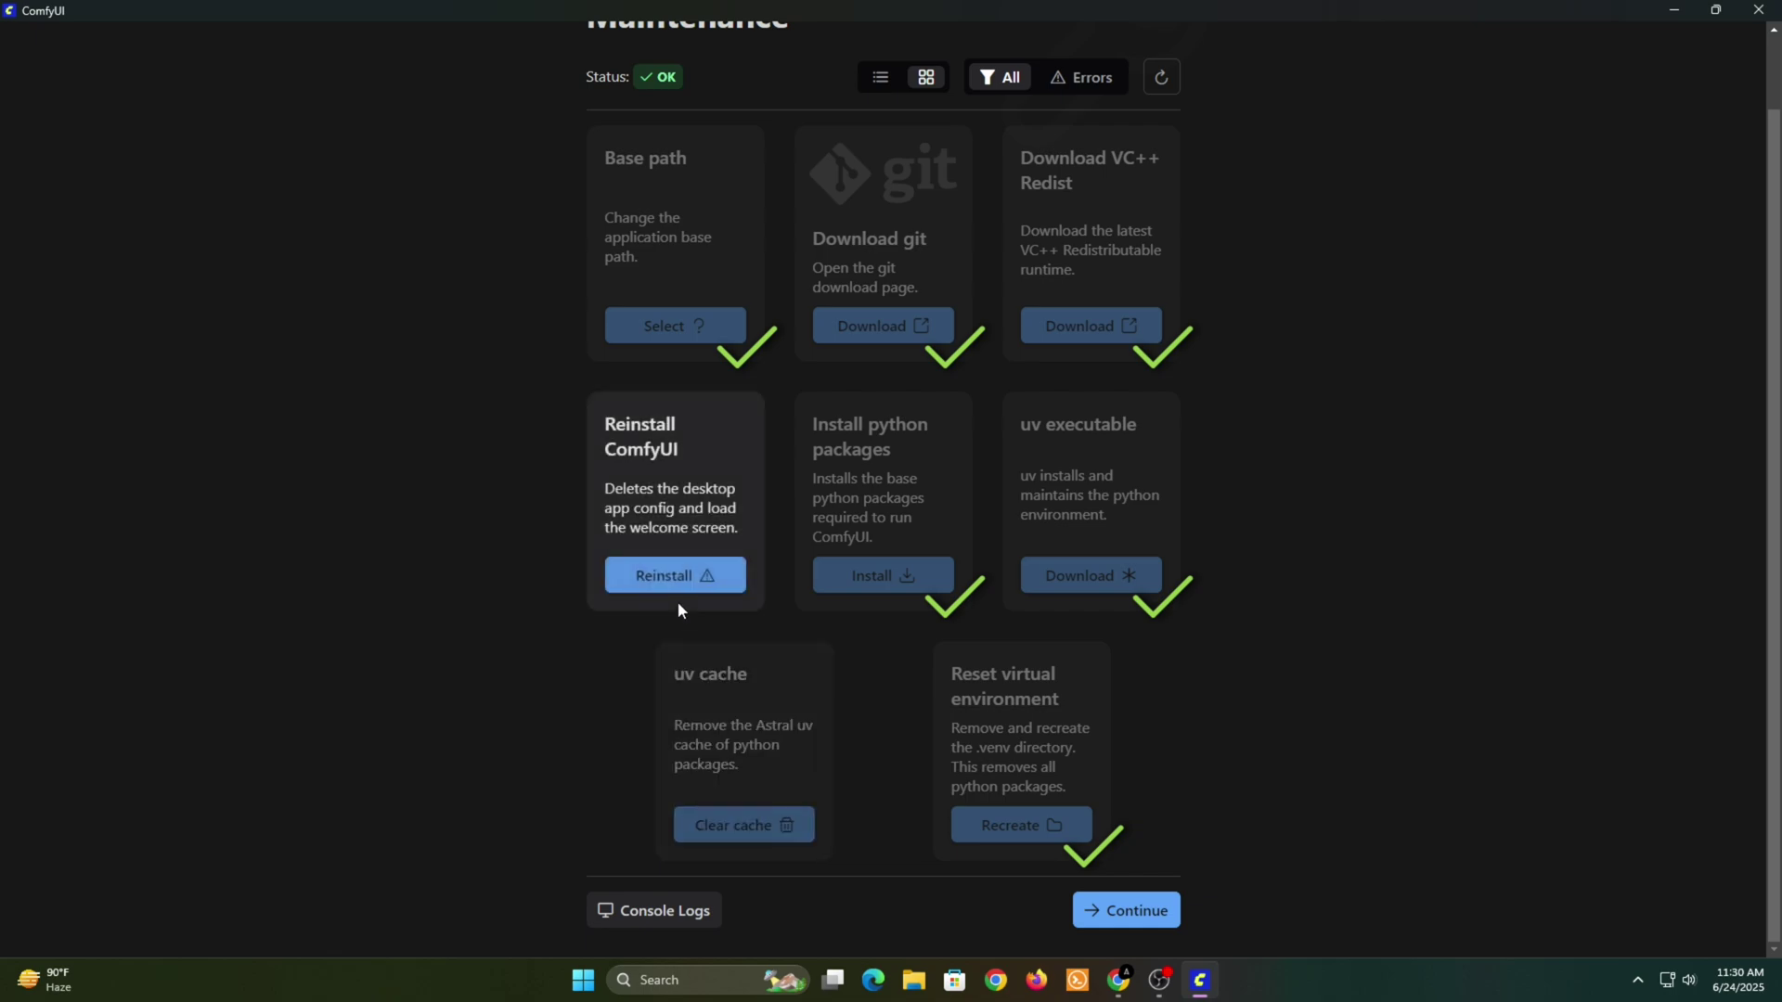
left_click(682, 577)
left_click(846, 661)
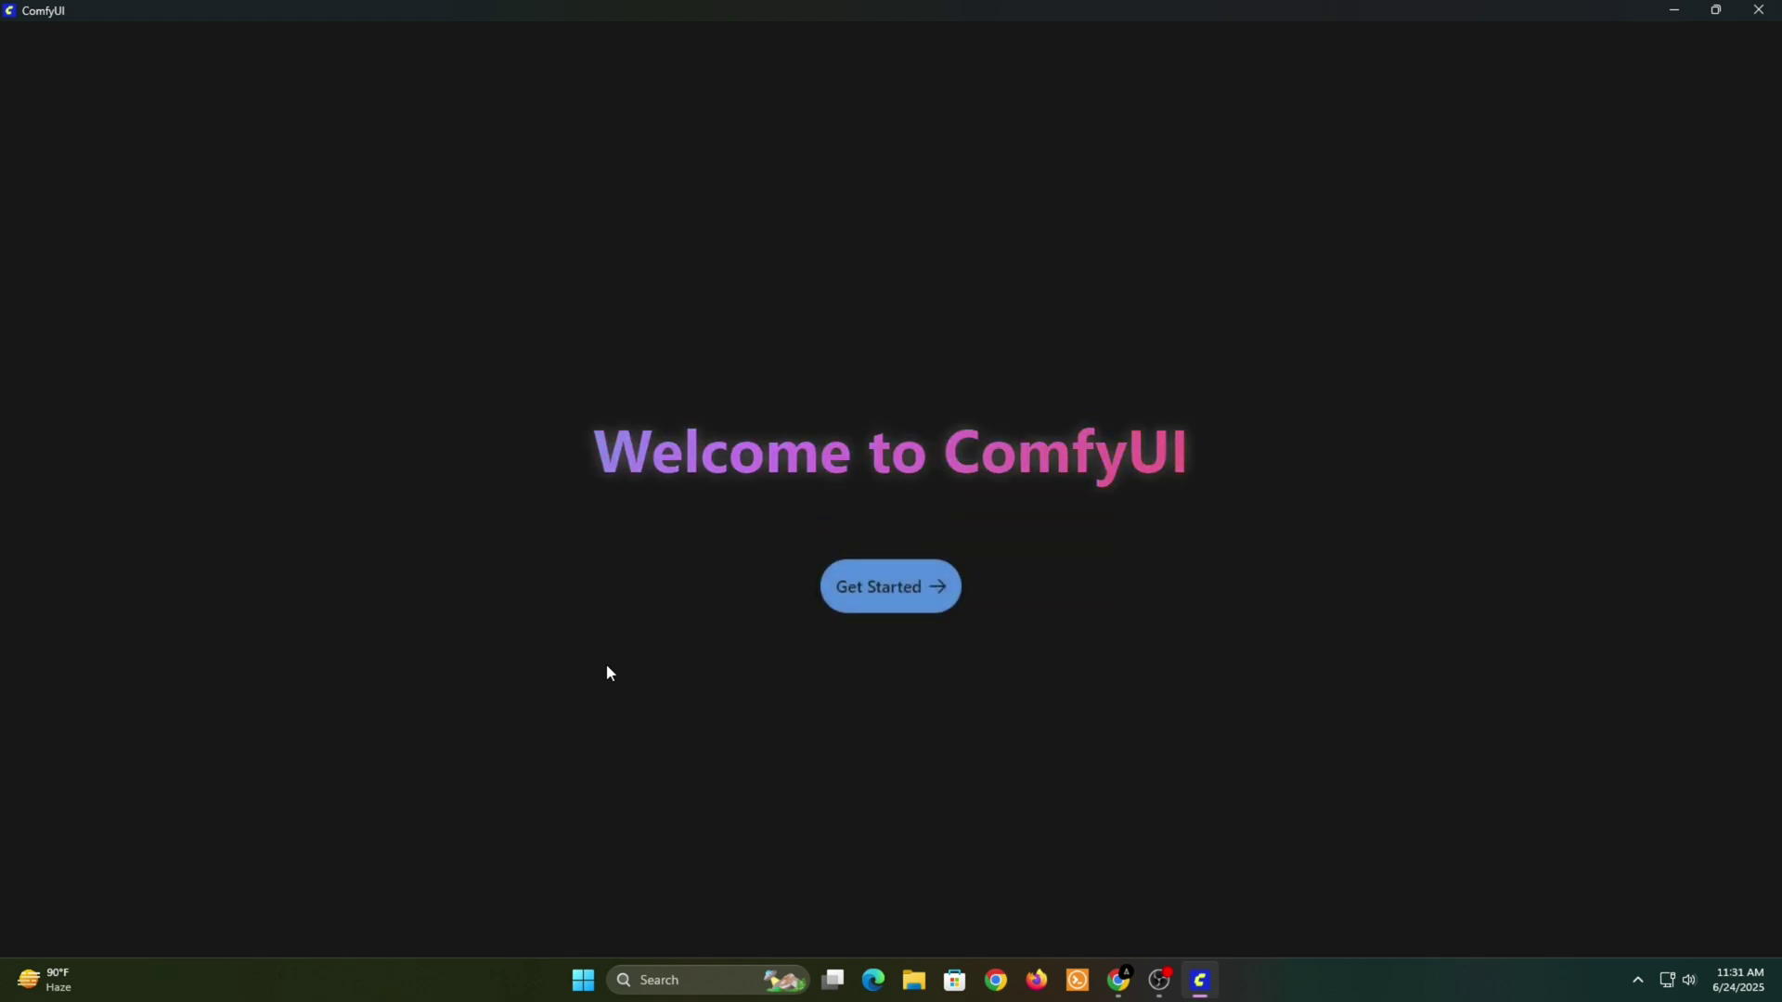
- Run setup with NVIDIA GPU, the default install location, no migration and usage metrics off
left_click(937, 590)
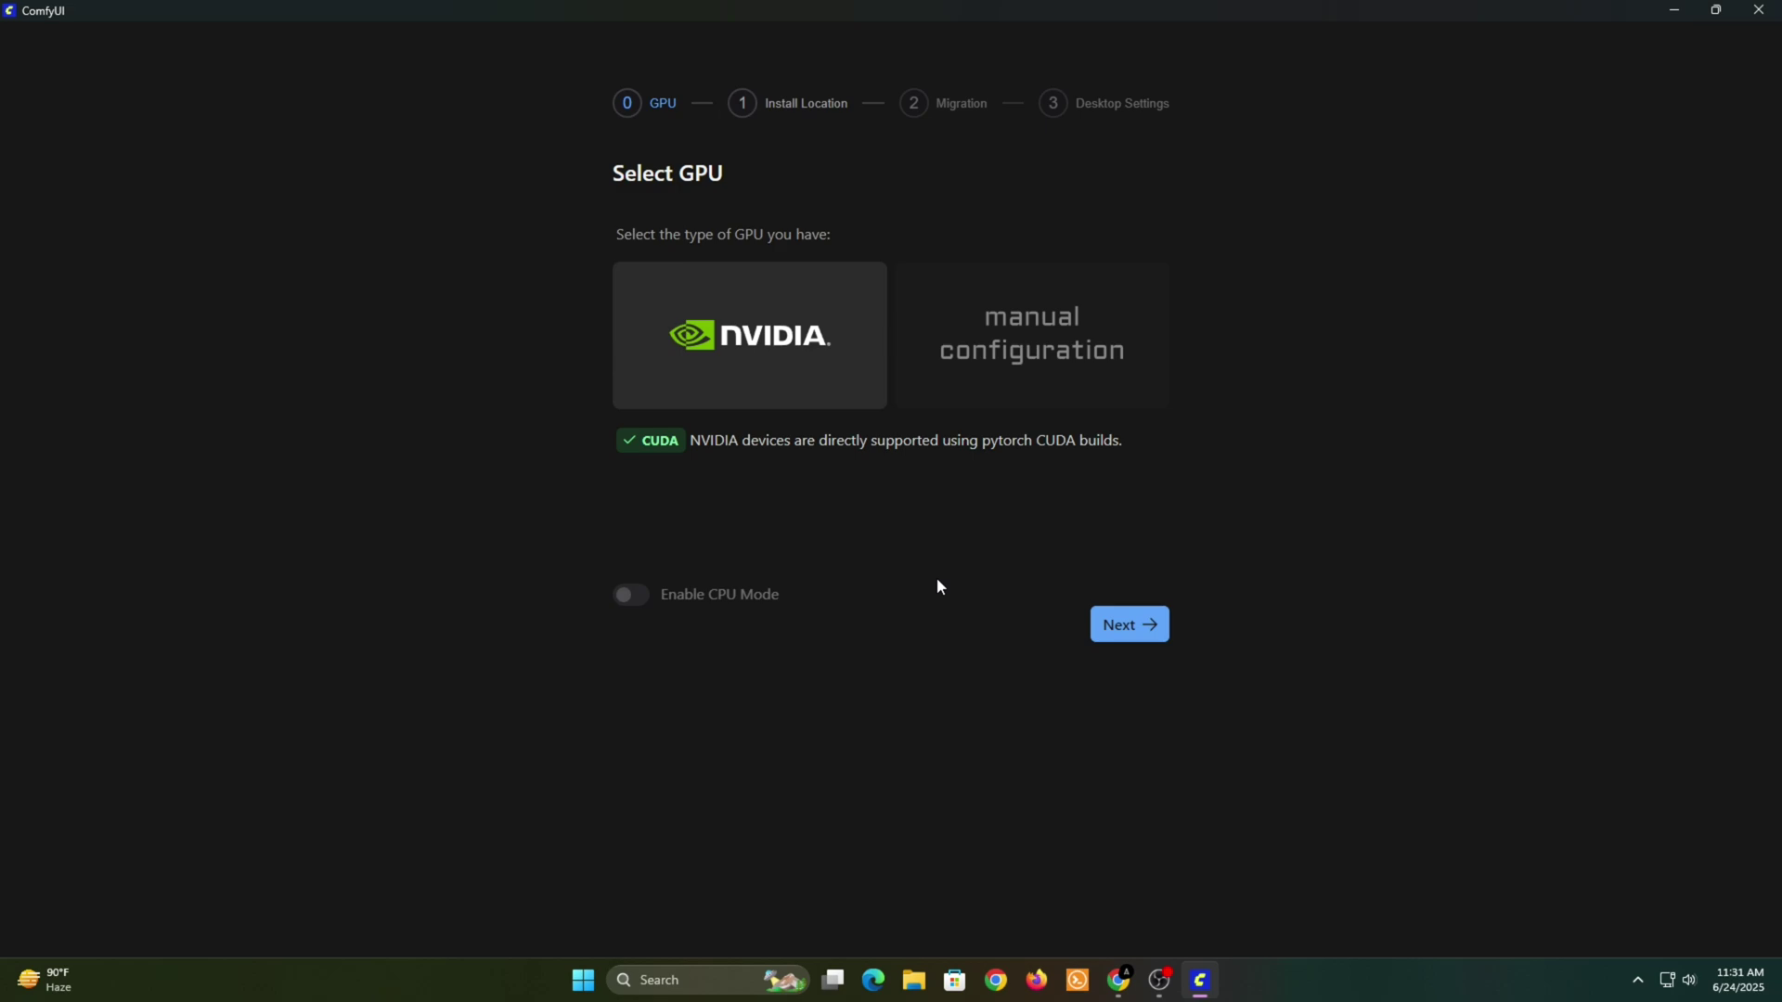
left_click(1119, 624)
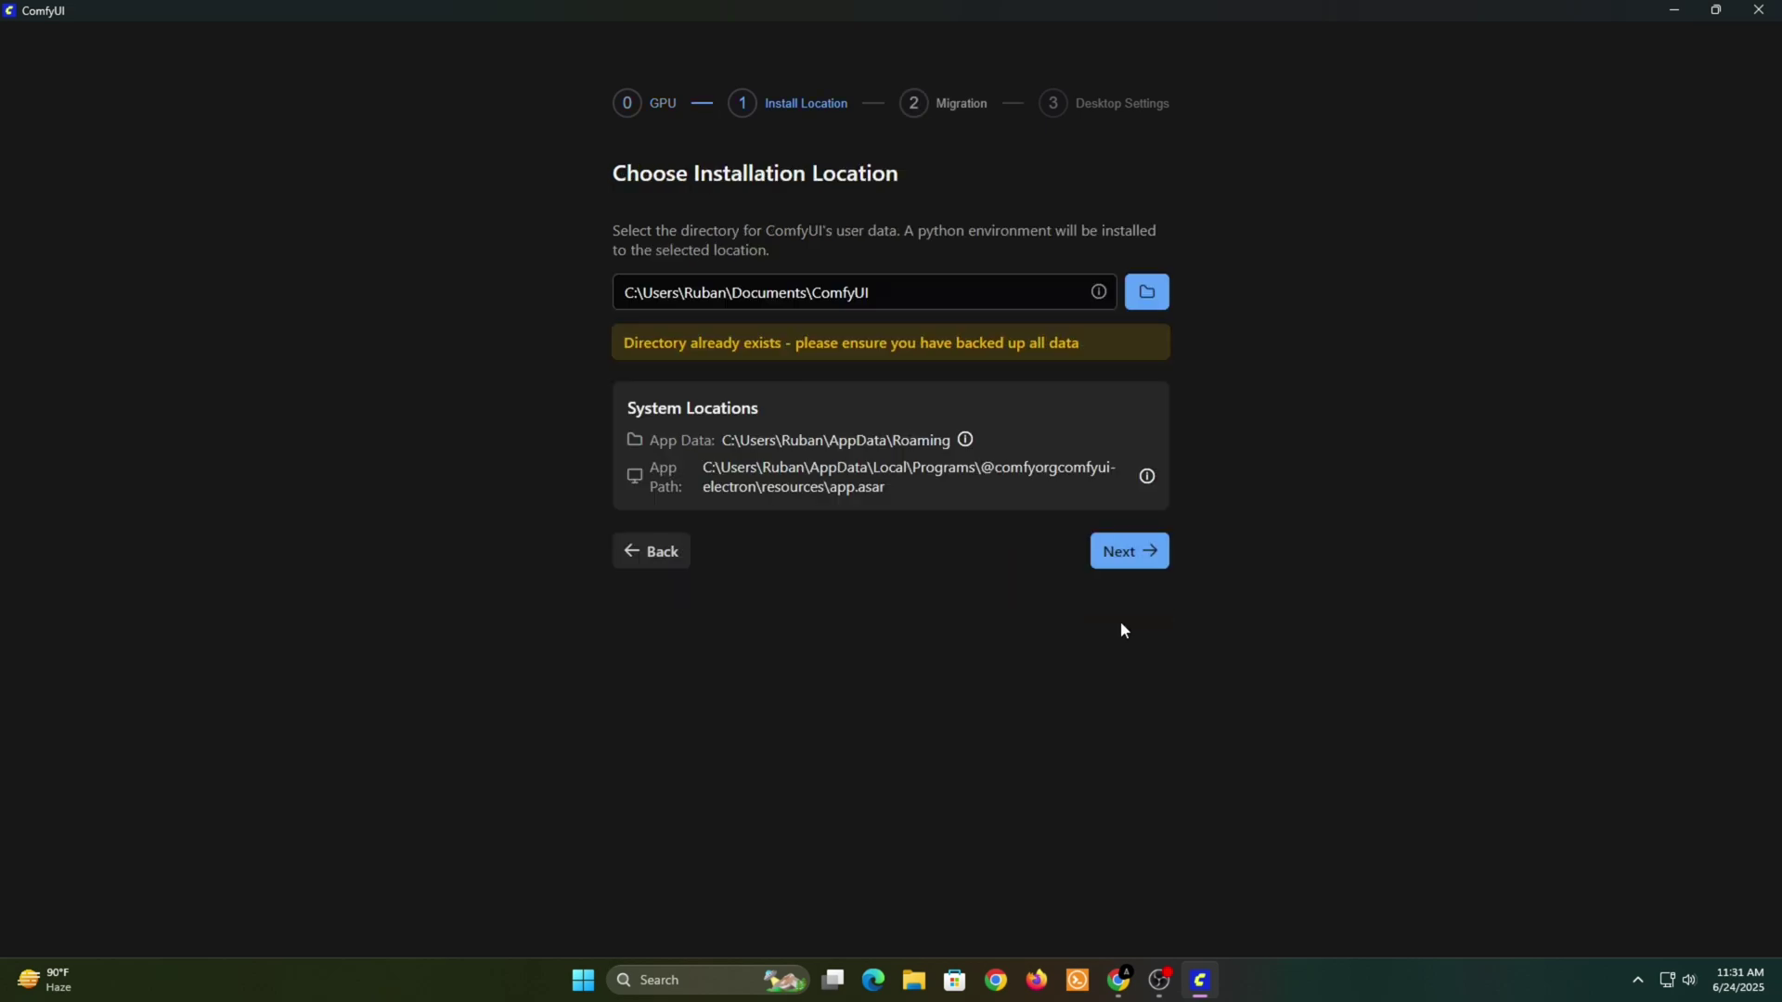
left_click(1136, 559)
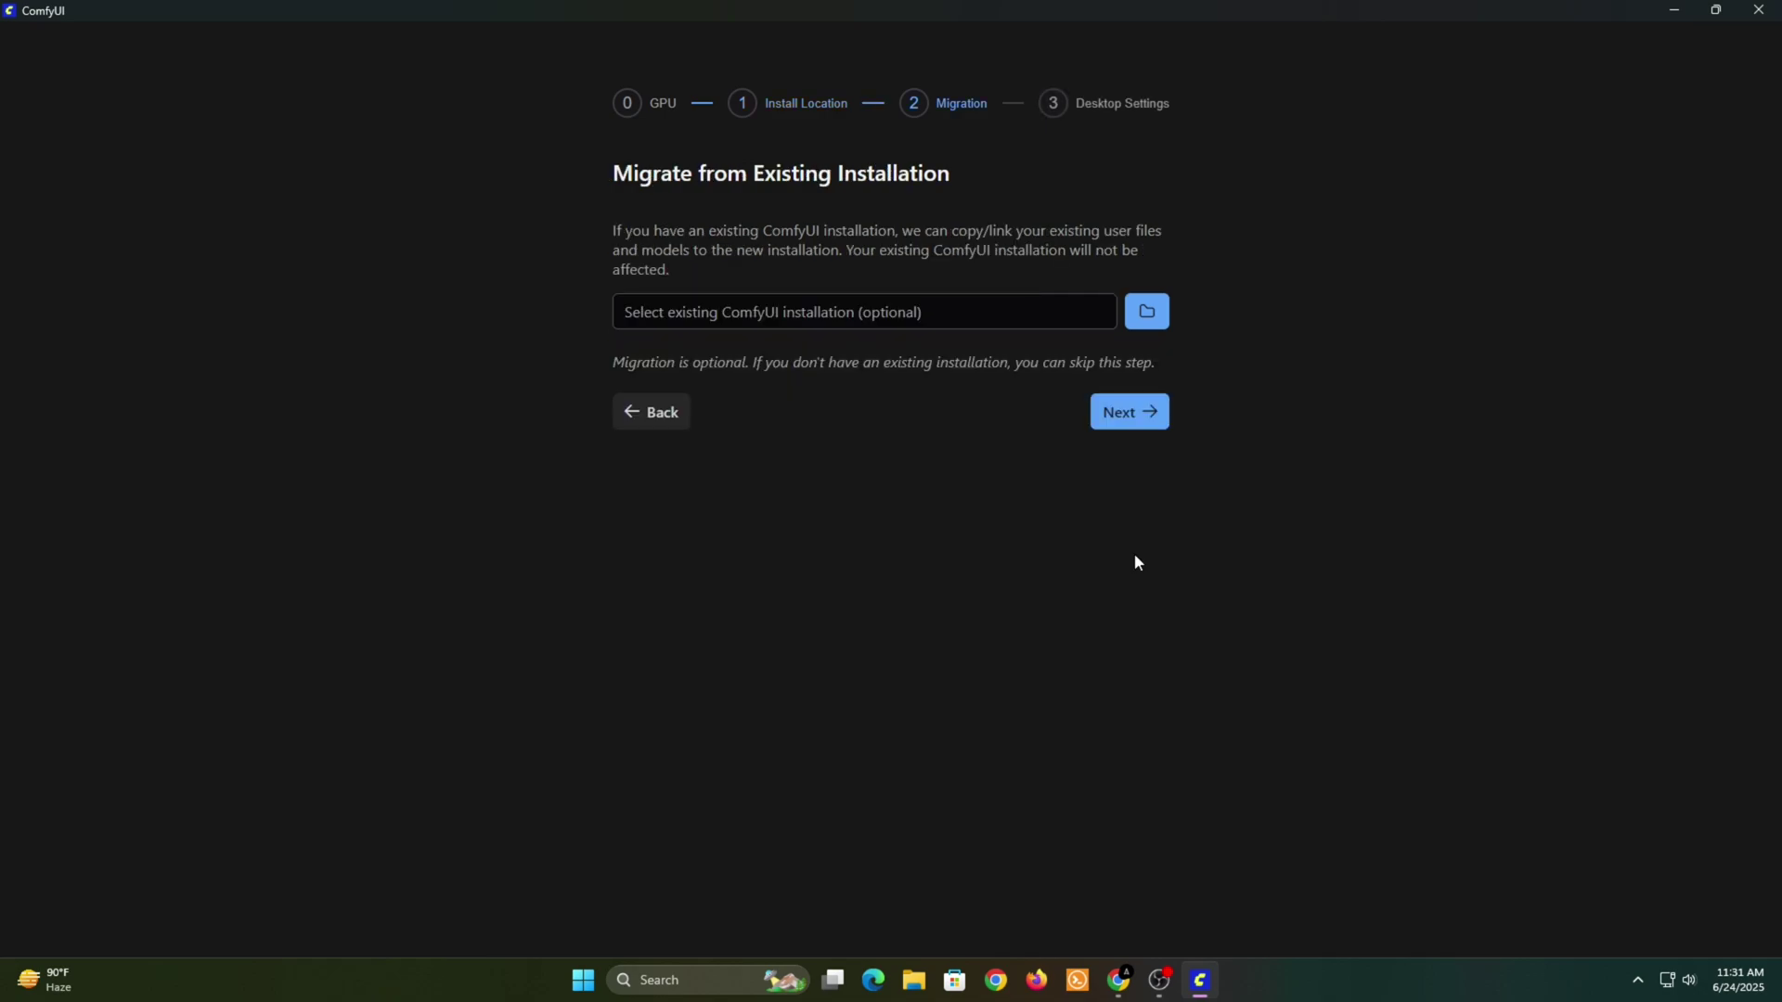
left_click(1143, 426)
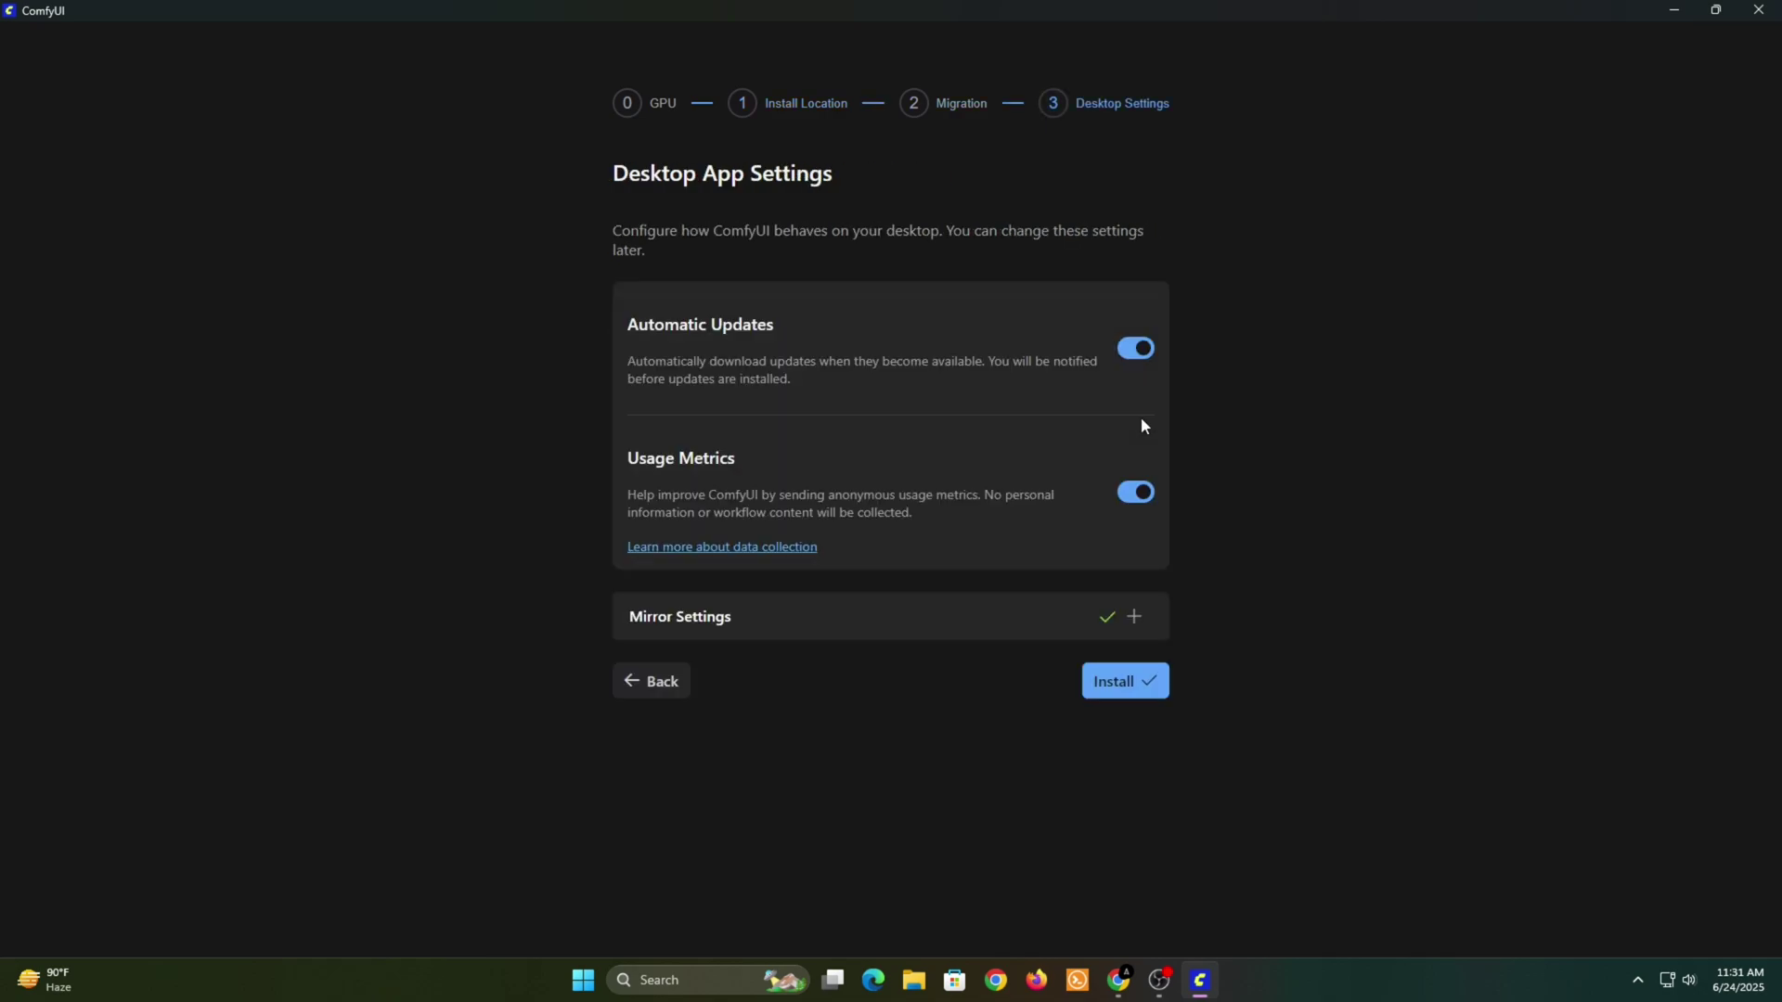
left_click(1136, 492)
left_click(1151, 686)
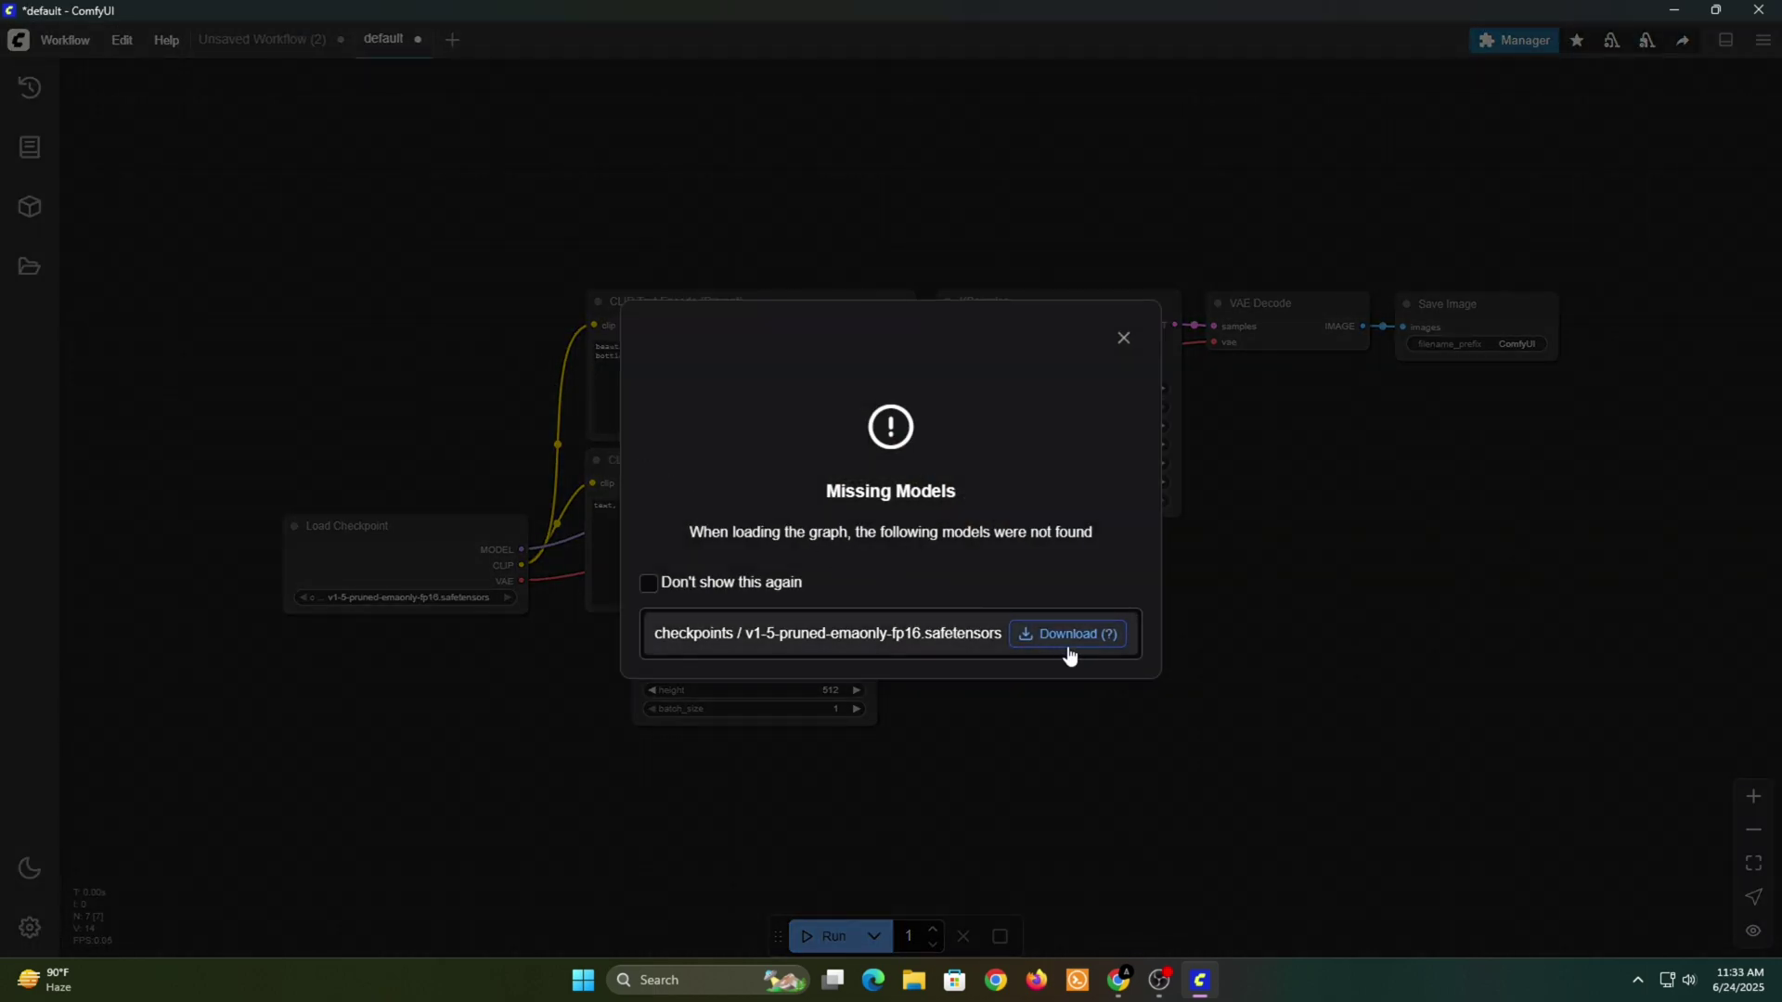
- Download v1-5-pruned-emaonly-fp16.safetensors from the Missing Models dialog, then close the dialog
left_click(1055, 639)
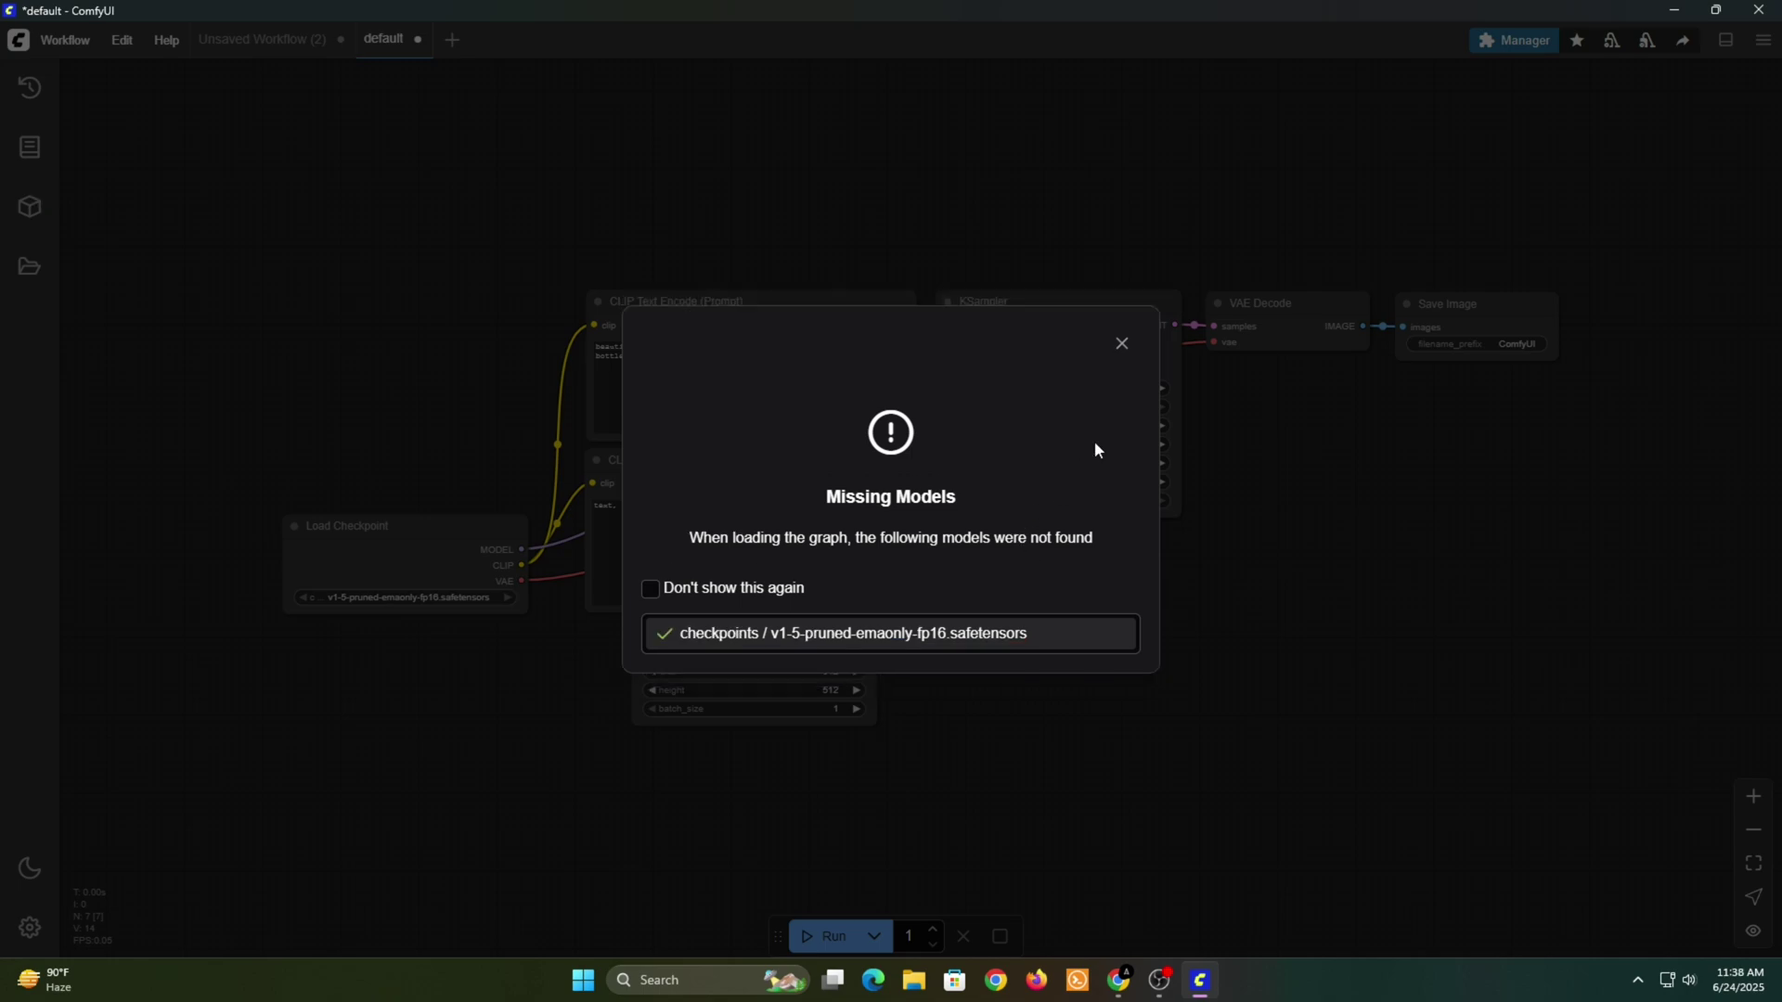
left_click(1122, 342)
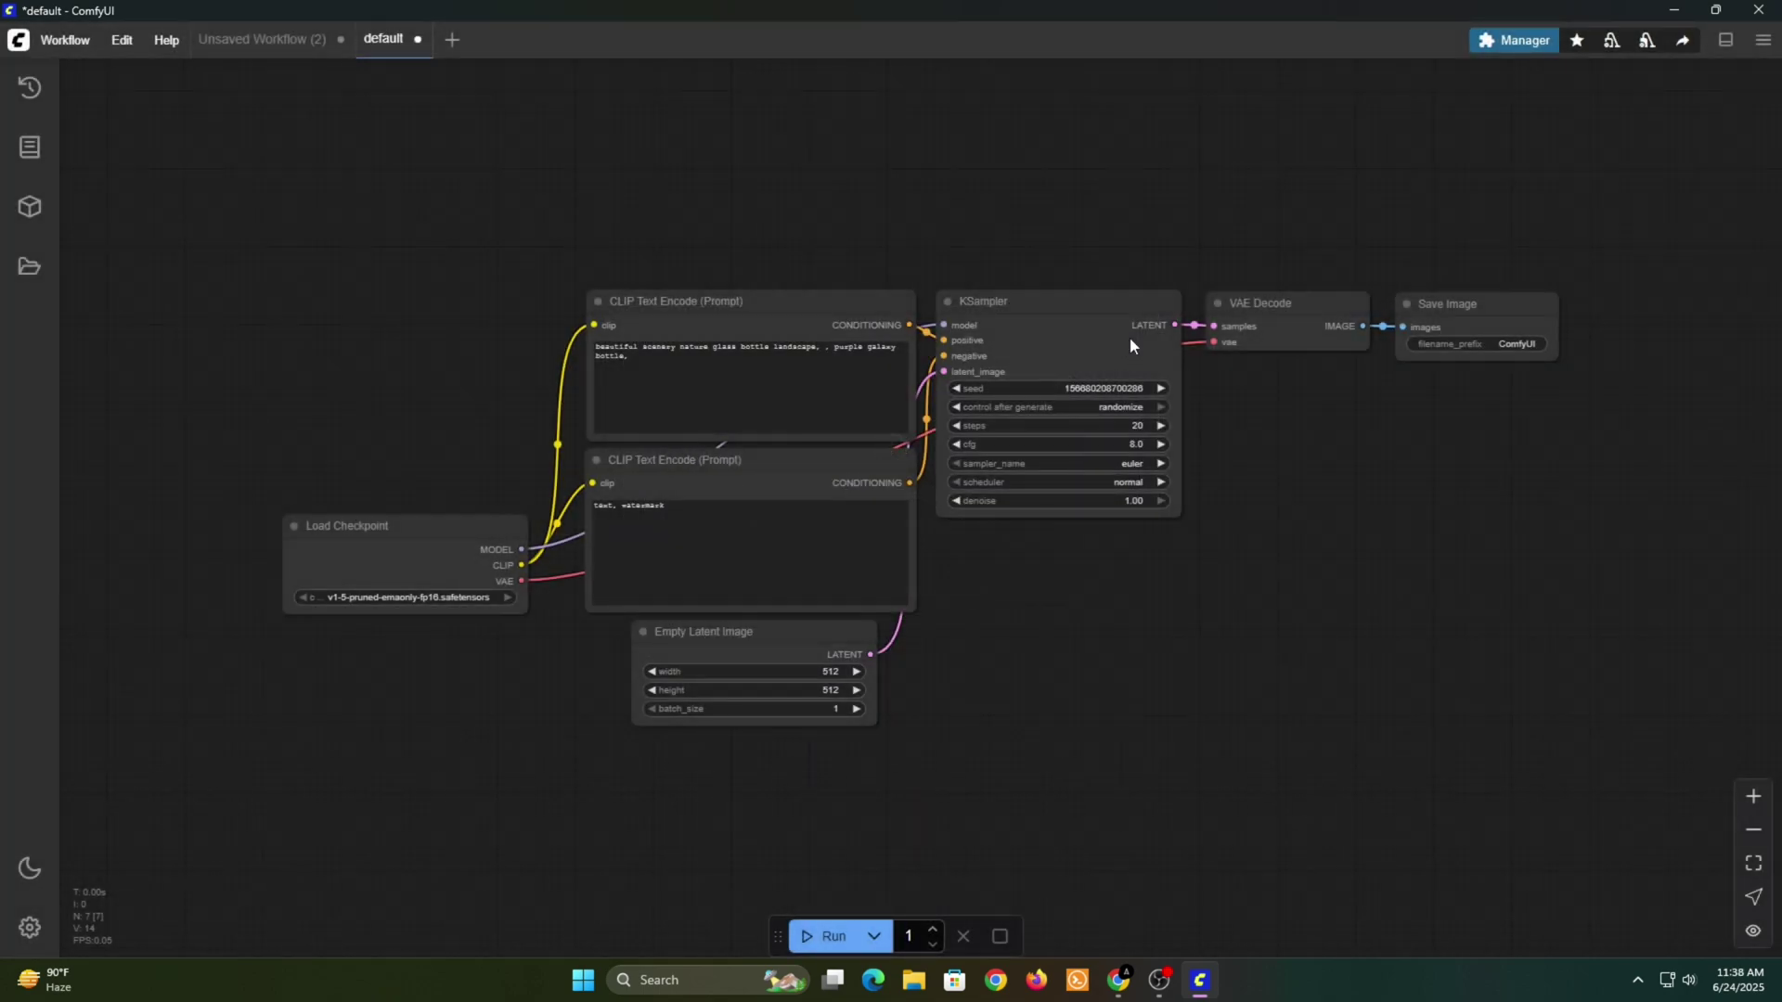
- Run the default workflow and bring the Save Image node into view
left_click(829, 938)
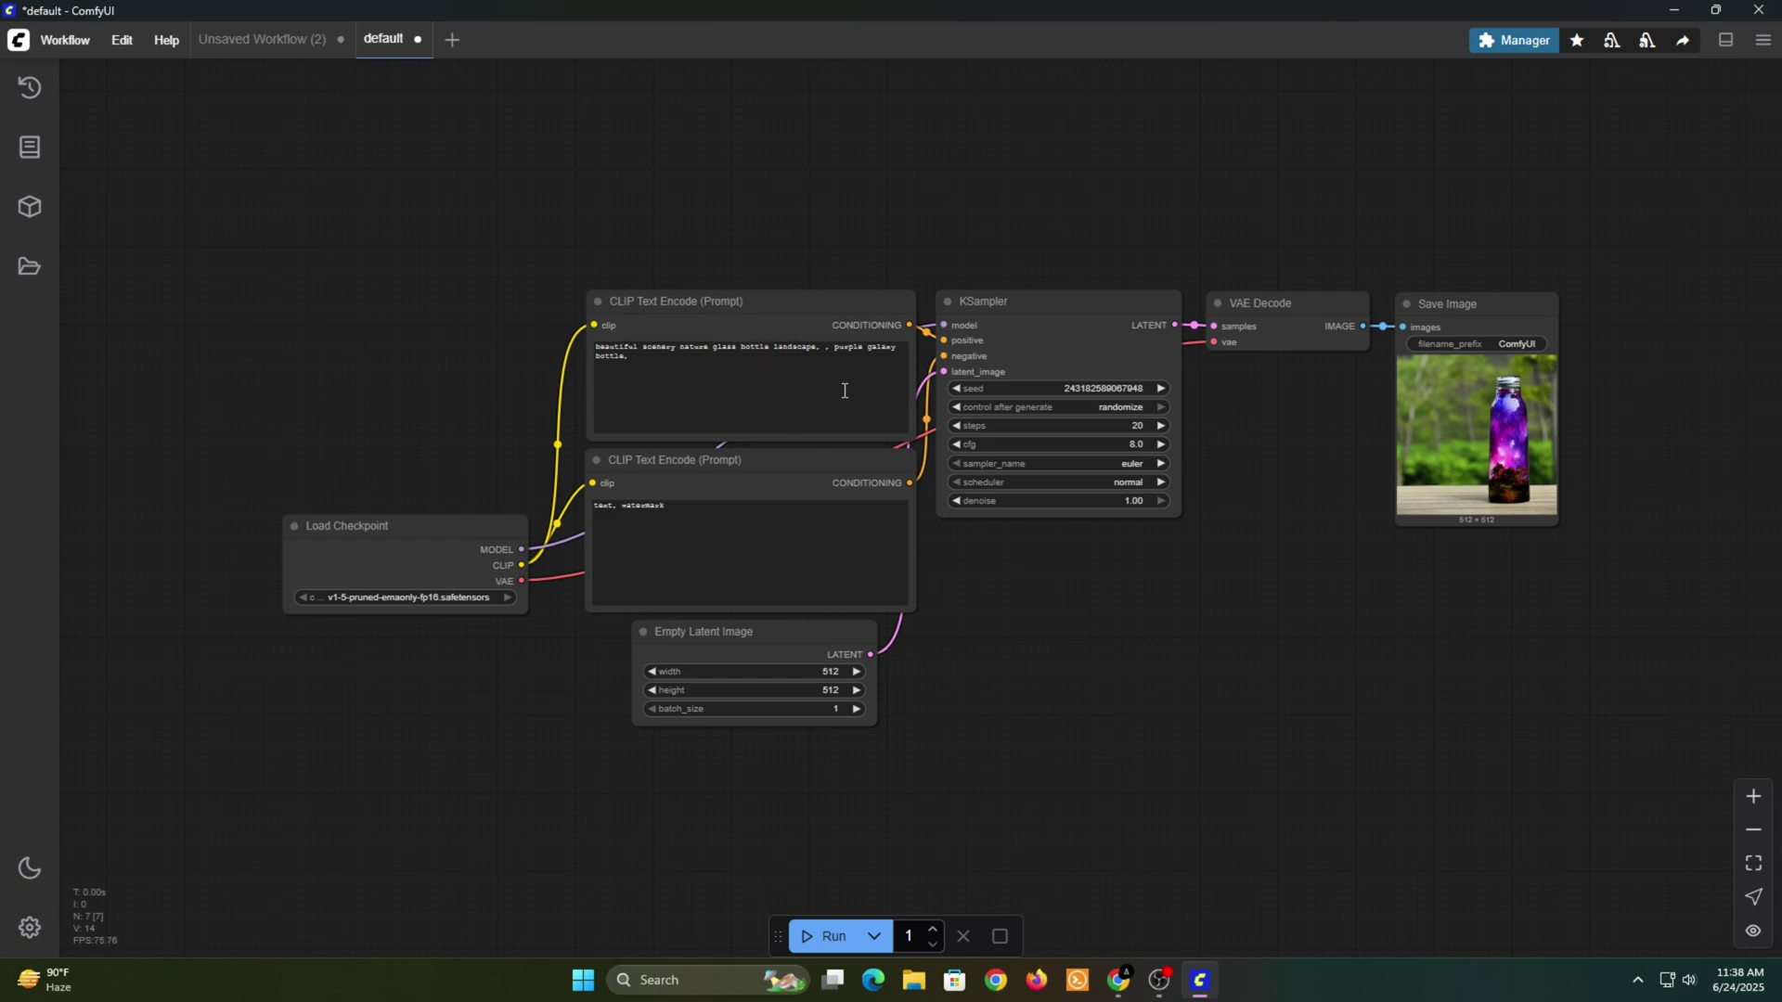
left_click_drag(1238, 588, 936, 599)
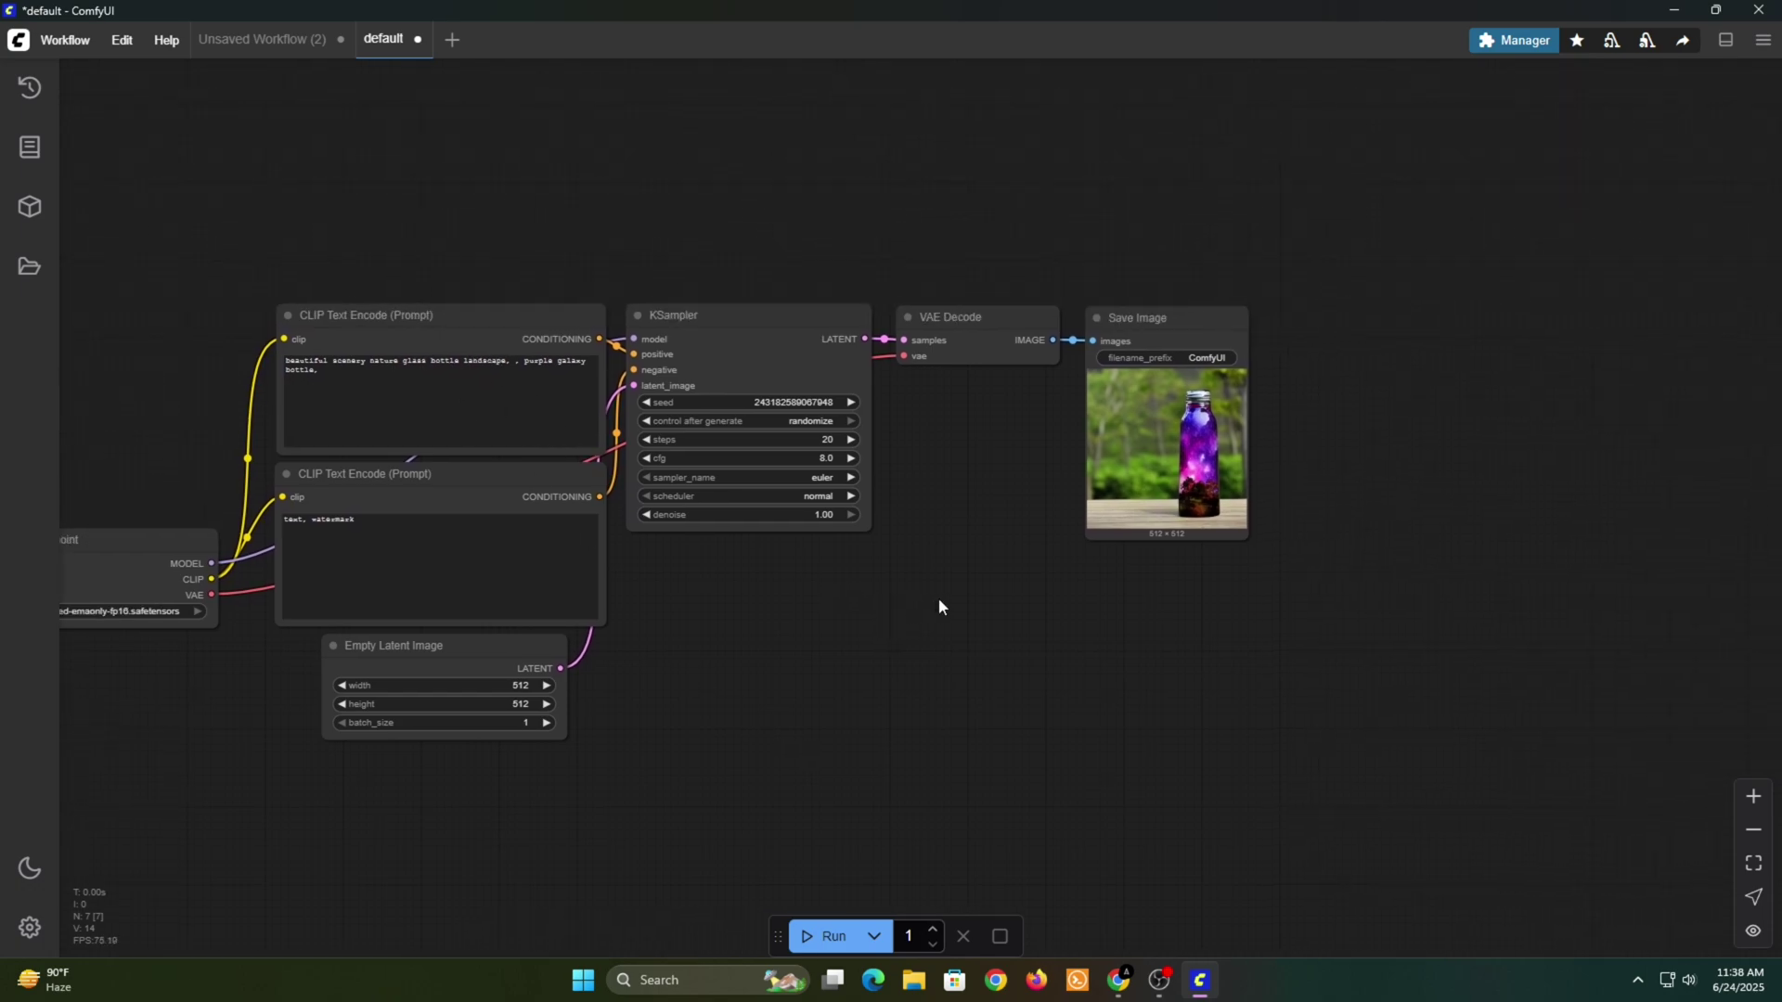
scroll(971, 572, "up", 4)
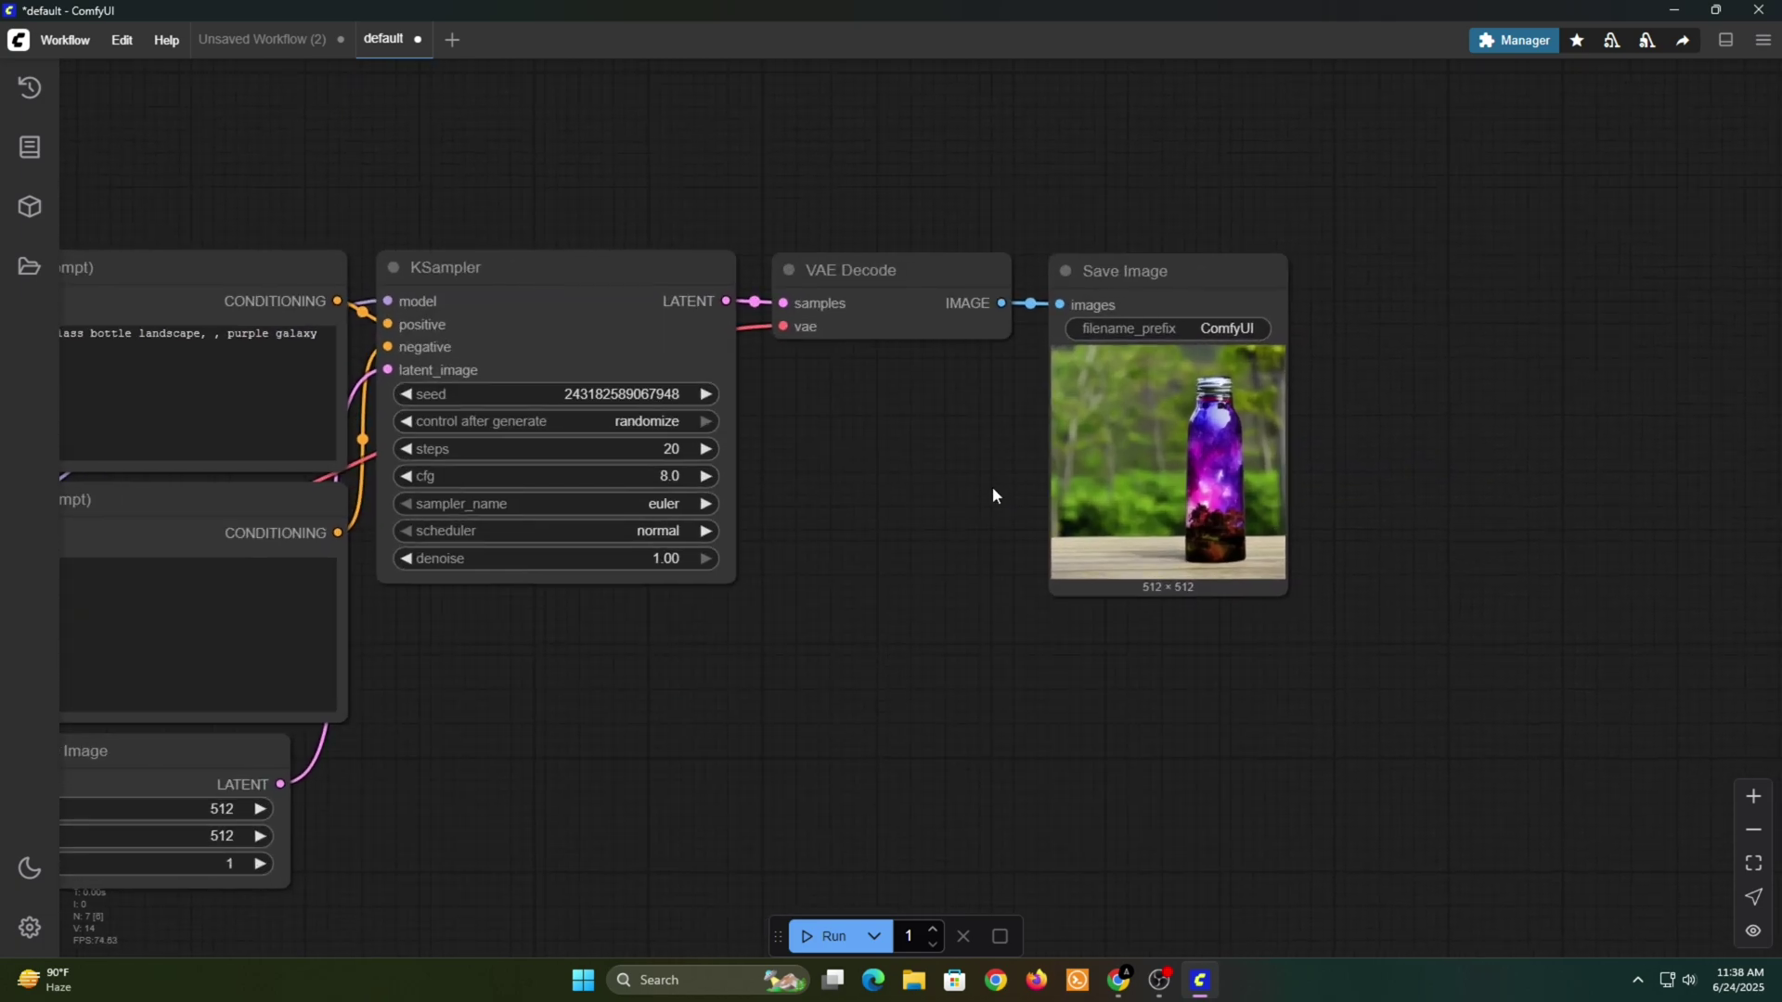
left_click(1114, 477)
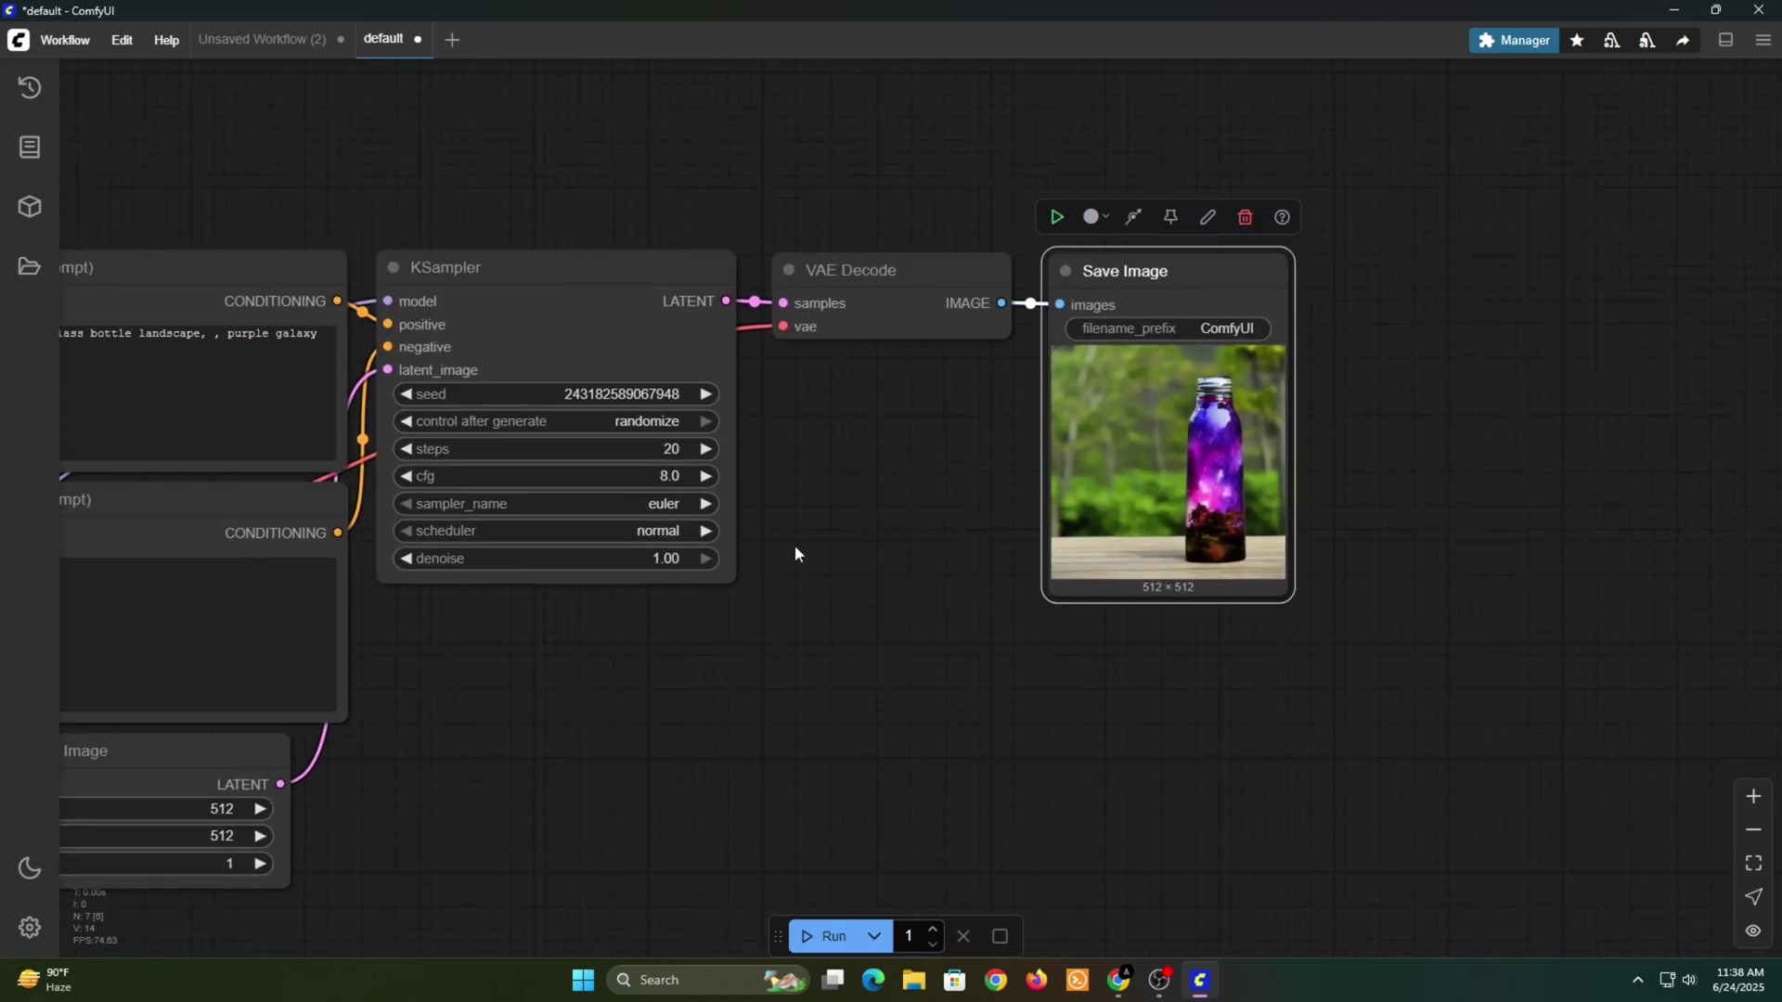
- Preview the generated purple galaxy bottle image enlarged from the Queue panel, then close it
left_click(23, 156)
left_click(27, 206)
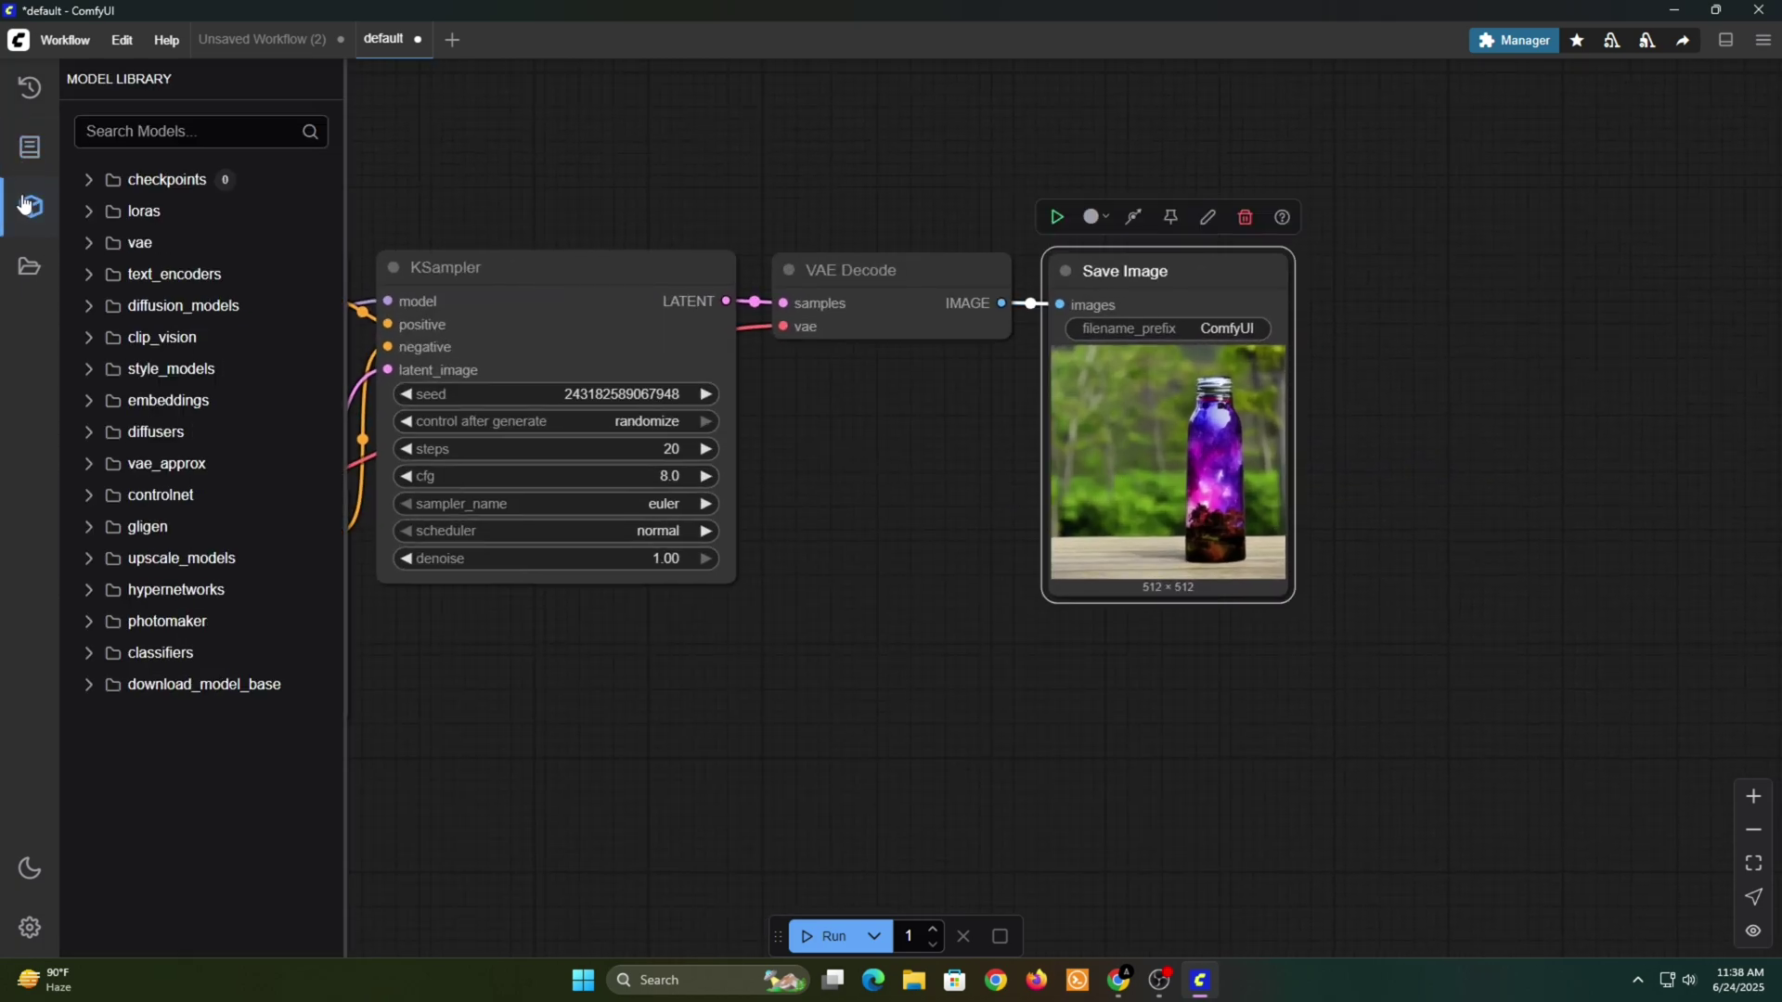
left_click(31, 87)
left_click(200, 295)
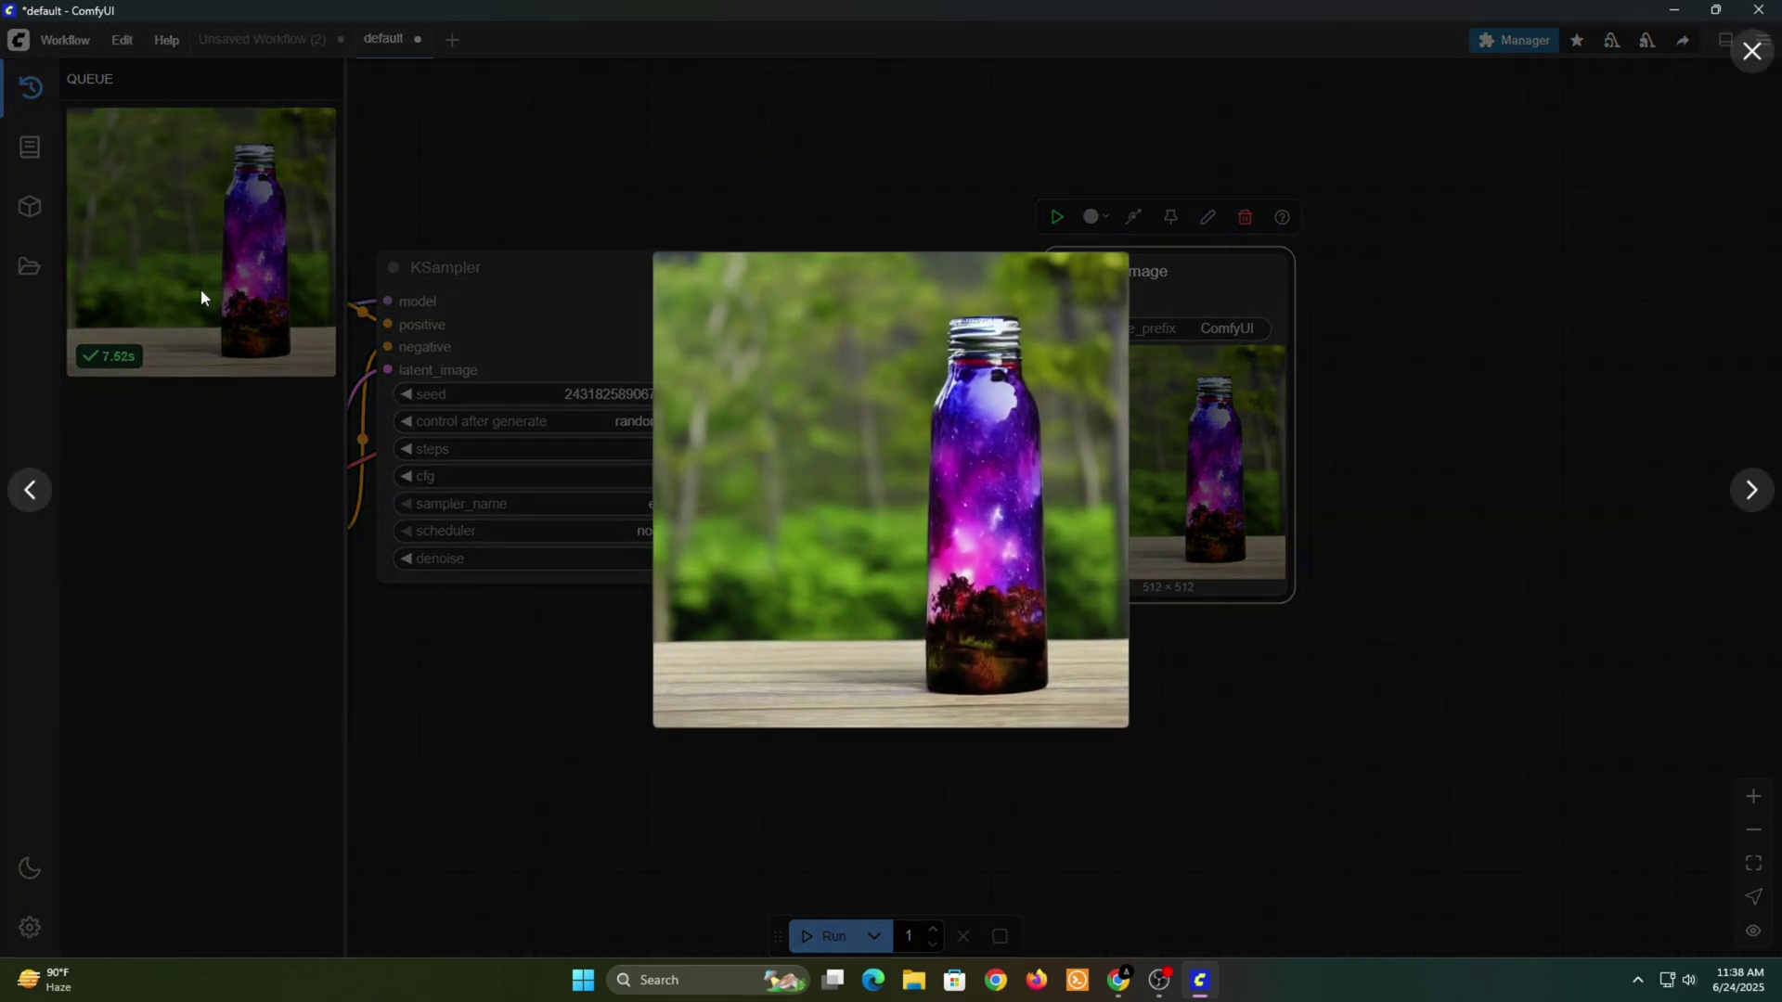
left_click(194, 526)
left_click_drag(517, 766, 816, 709)
- Open Workflow > Browse Templates and scroll through the image, Flux, SDXL, Wan 2.1 and video templates
left_click(65, 39)
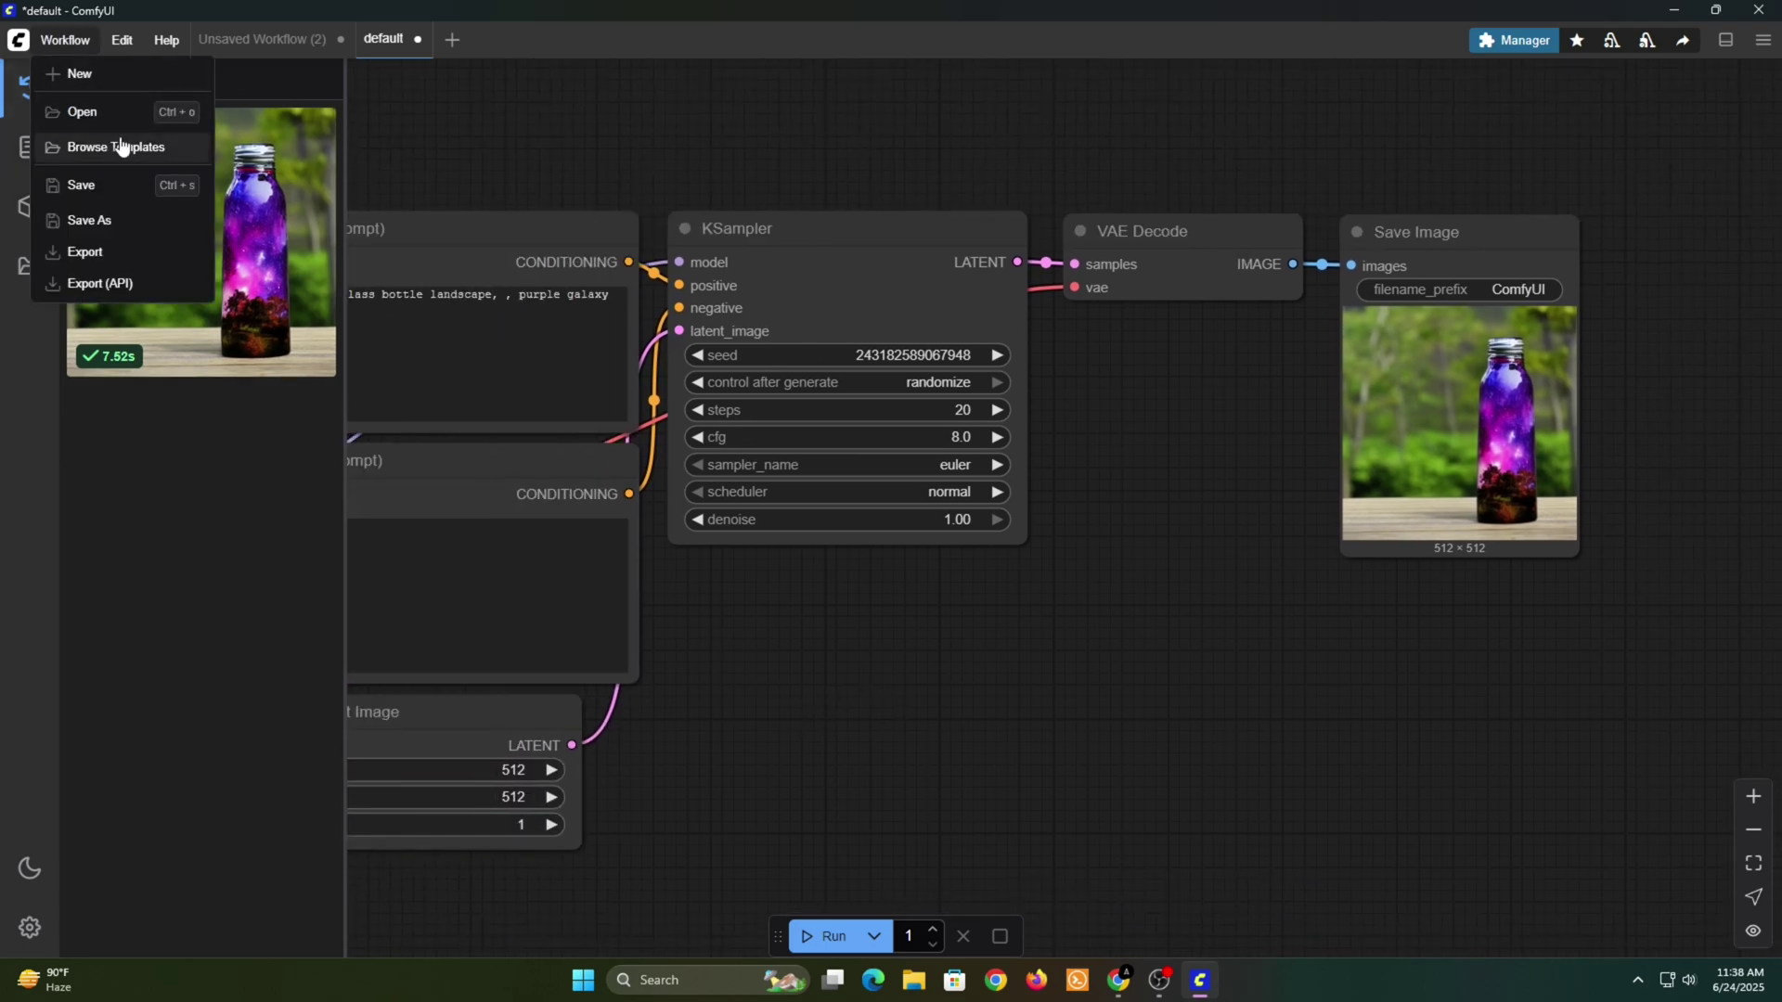
left_click(119, 143)
scroll(705, 553, "down", 5)
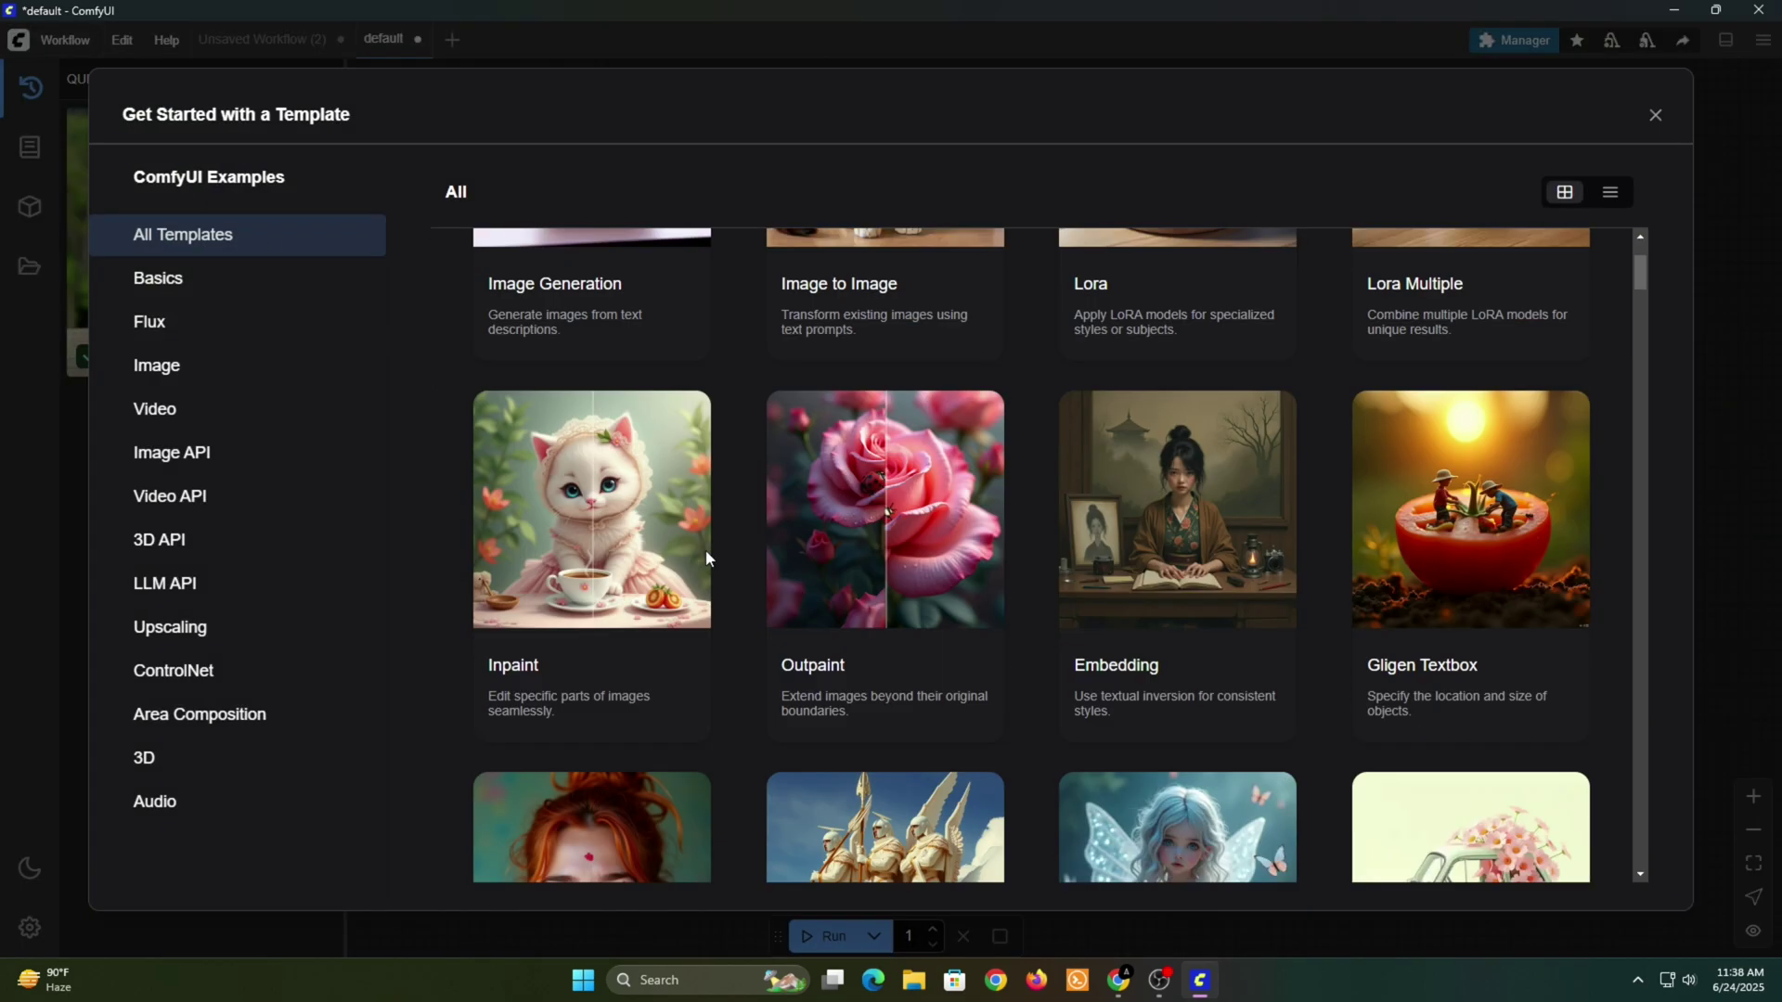
scroll(708, 559, "down", 6)
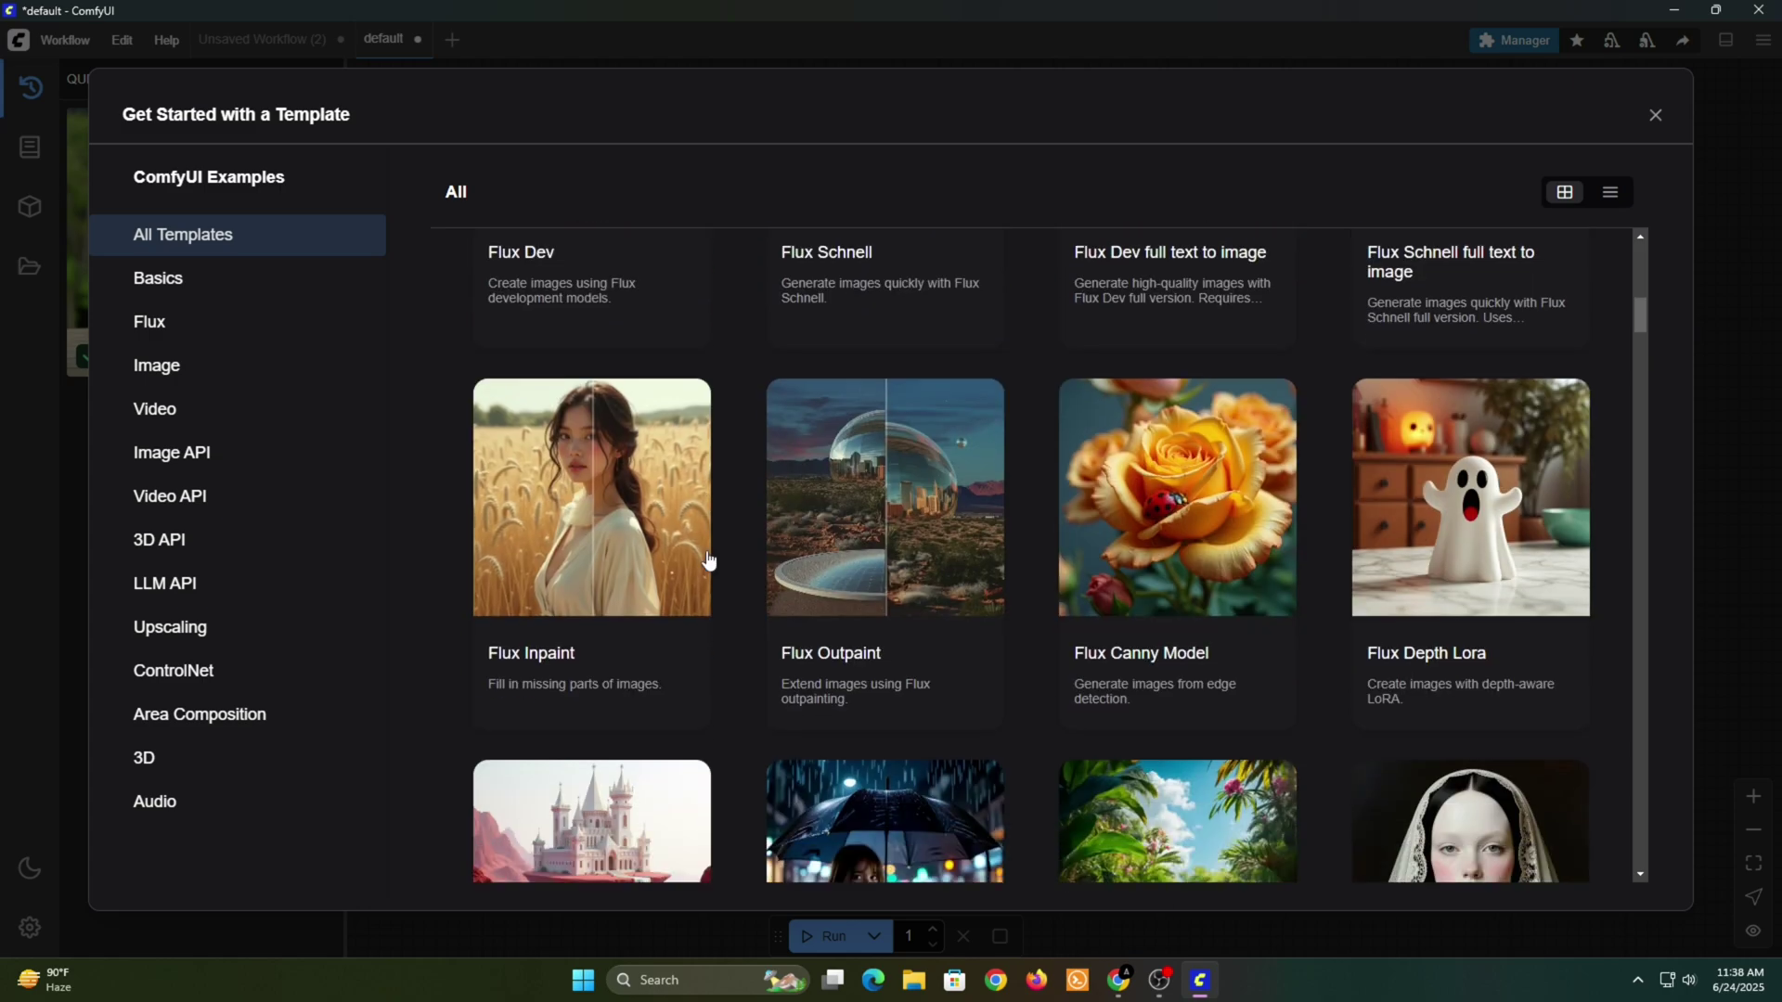
scroll(708, 559, "down", 4)
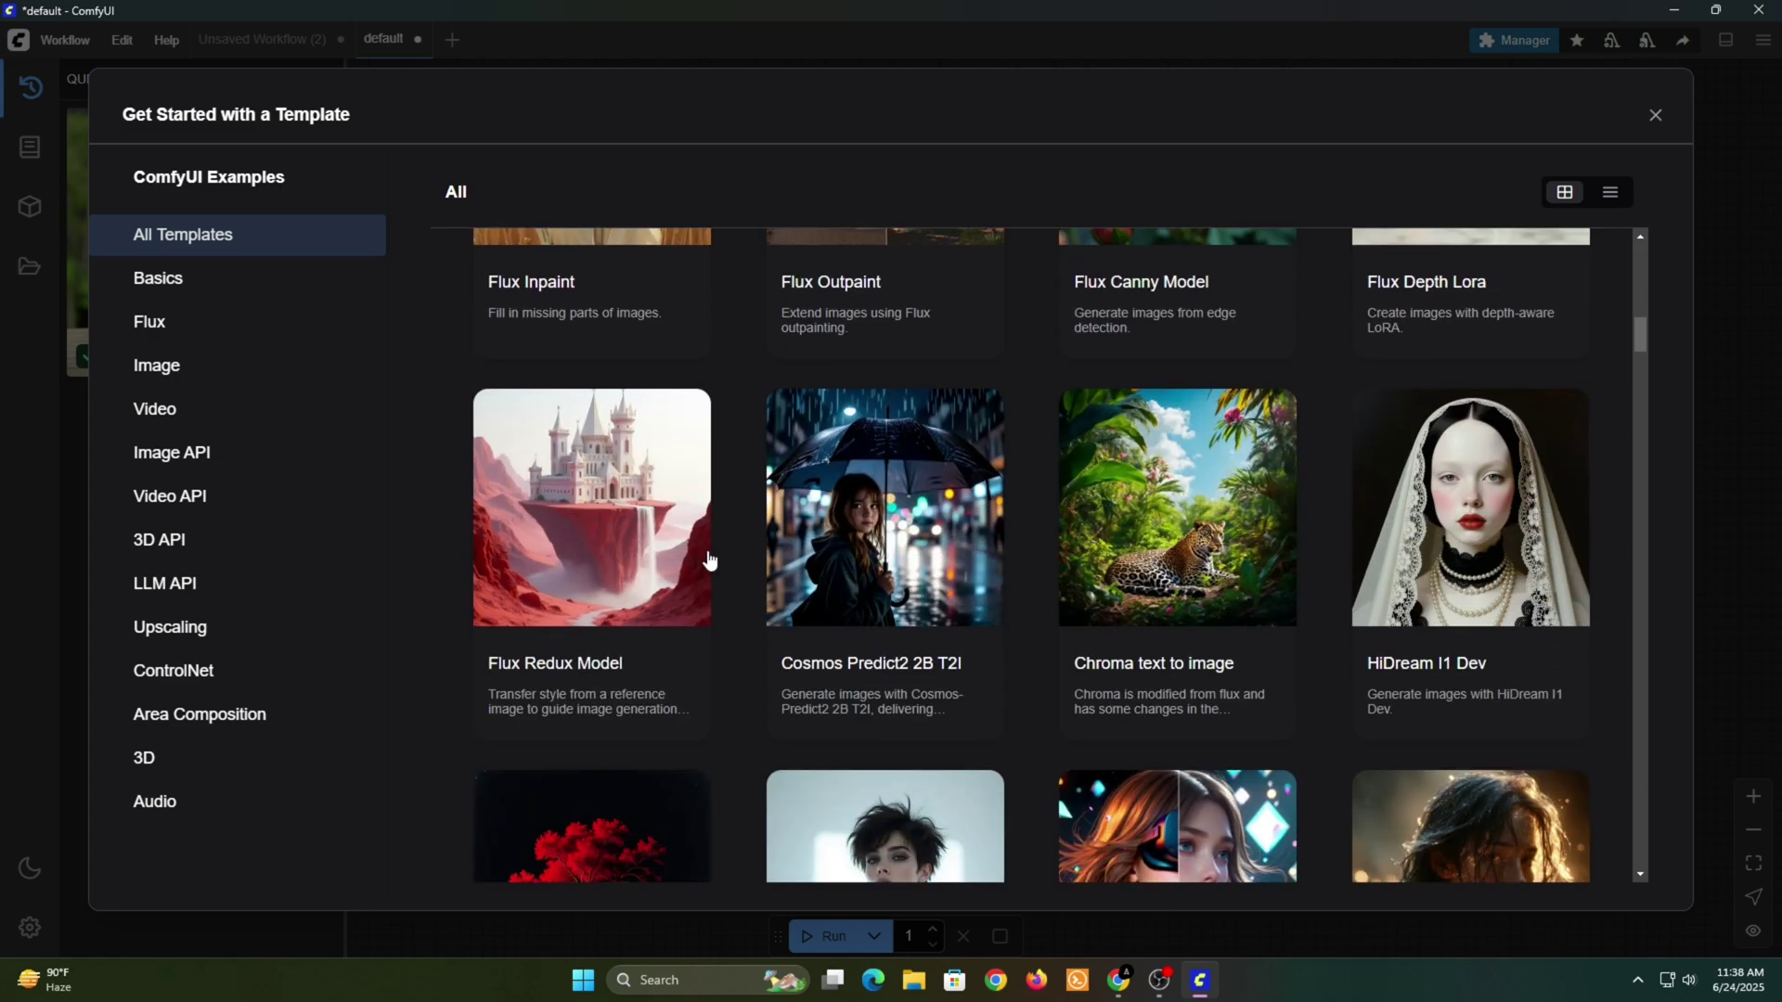
scroll(708, 559, "down", 4)
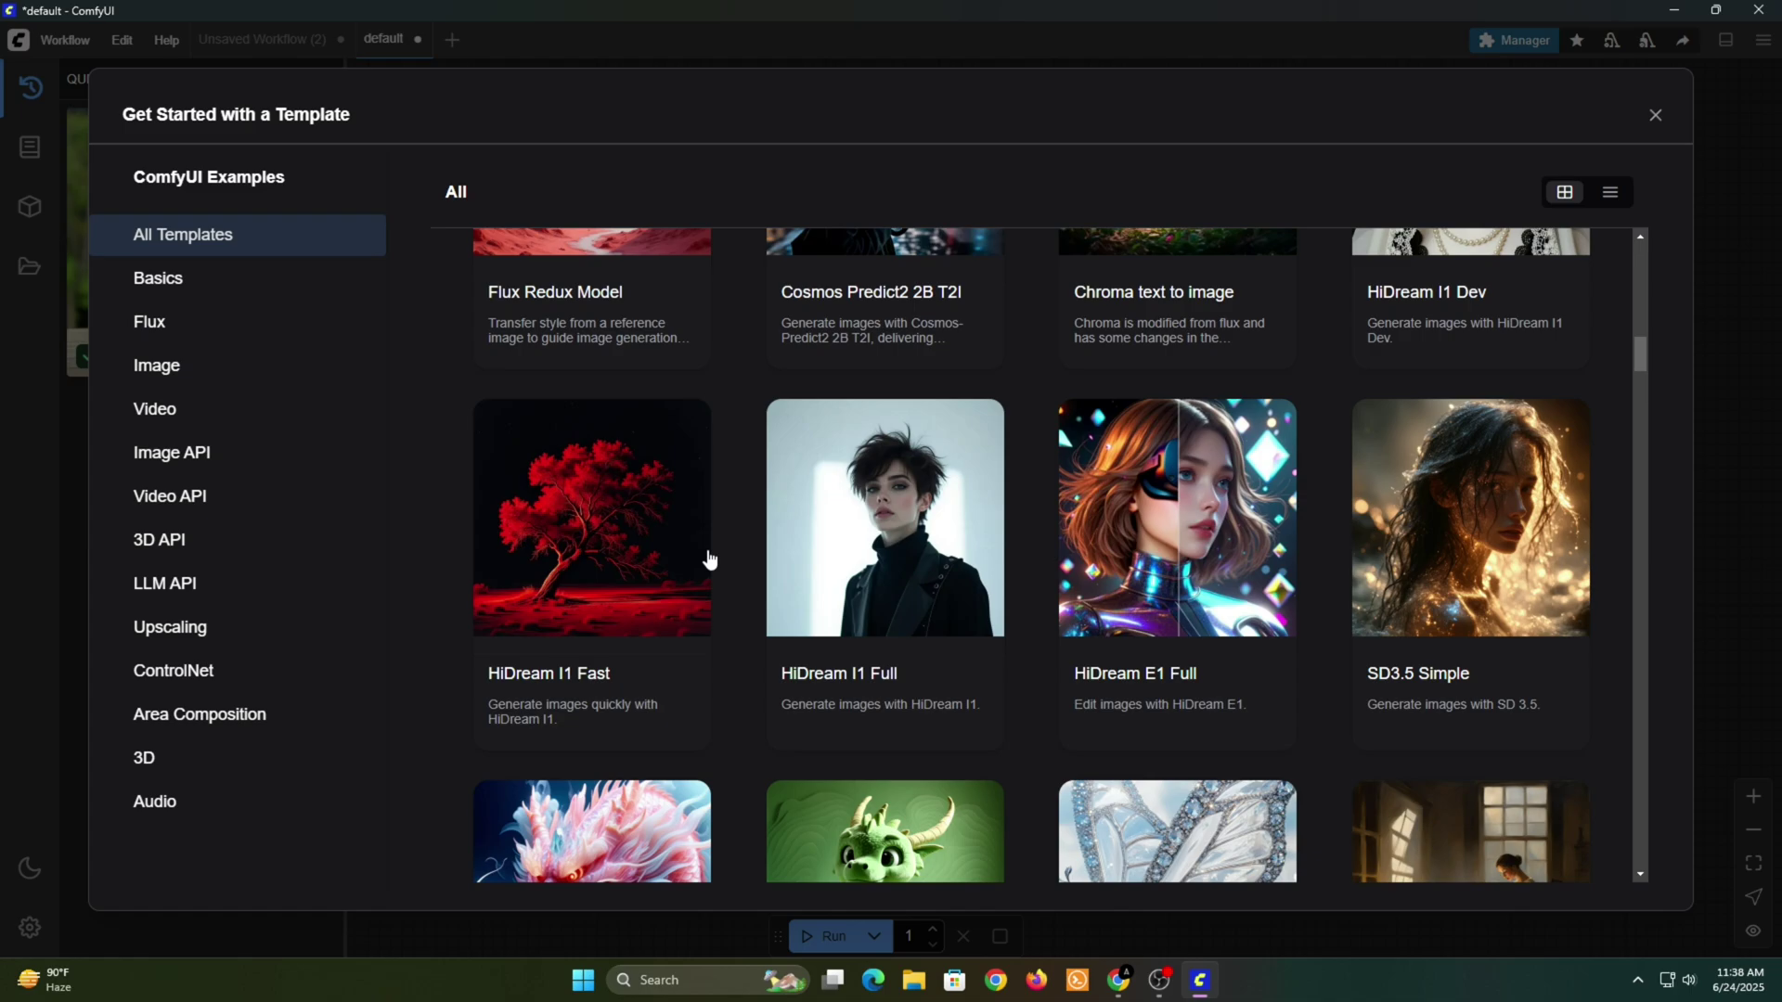
scroll(710, 559, "down", 12)
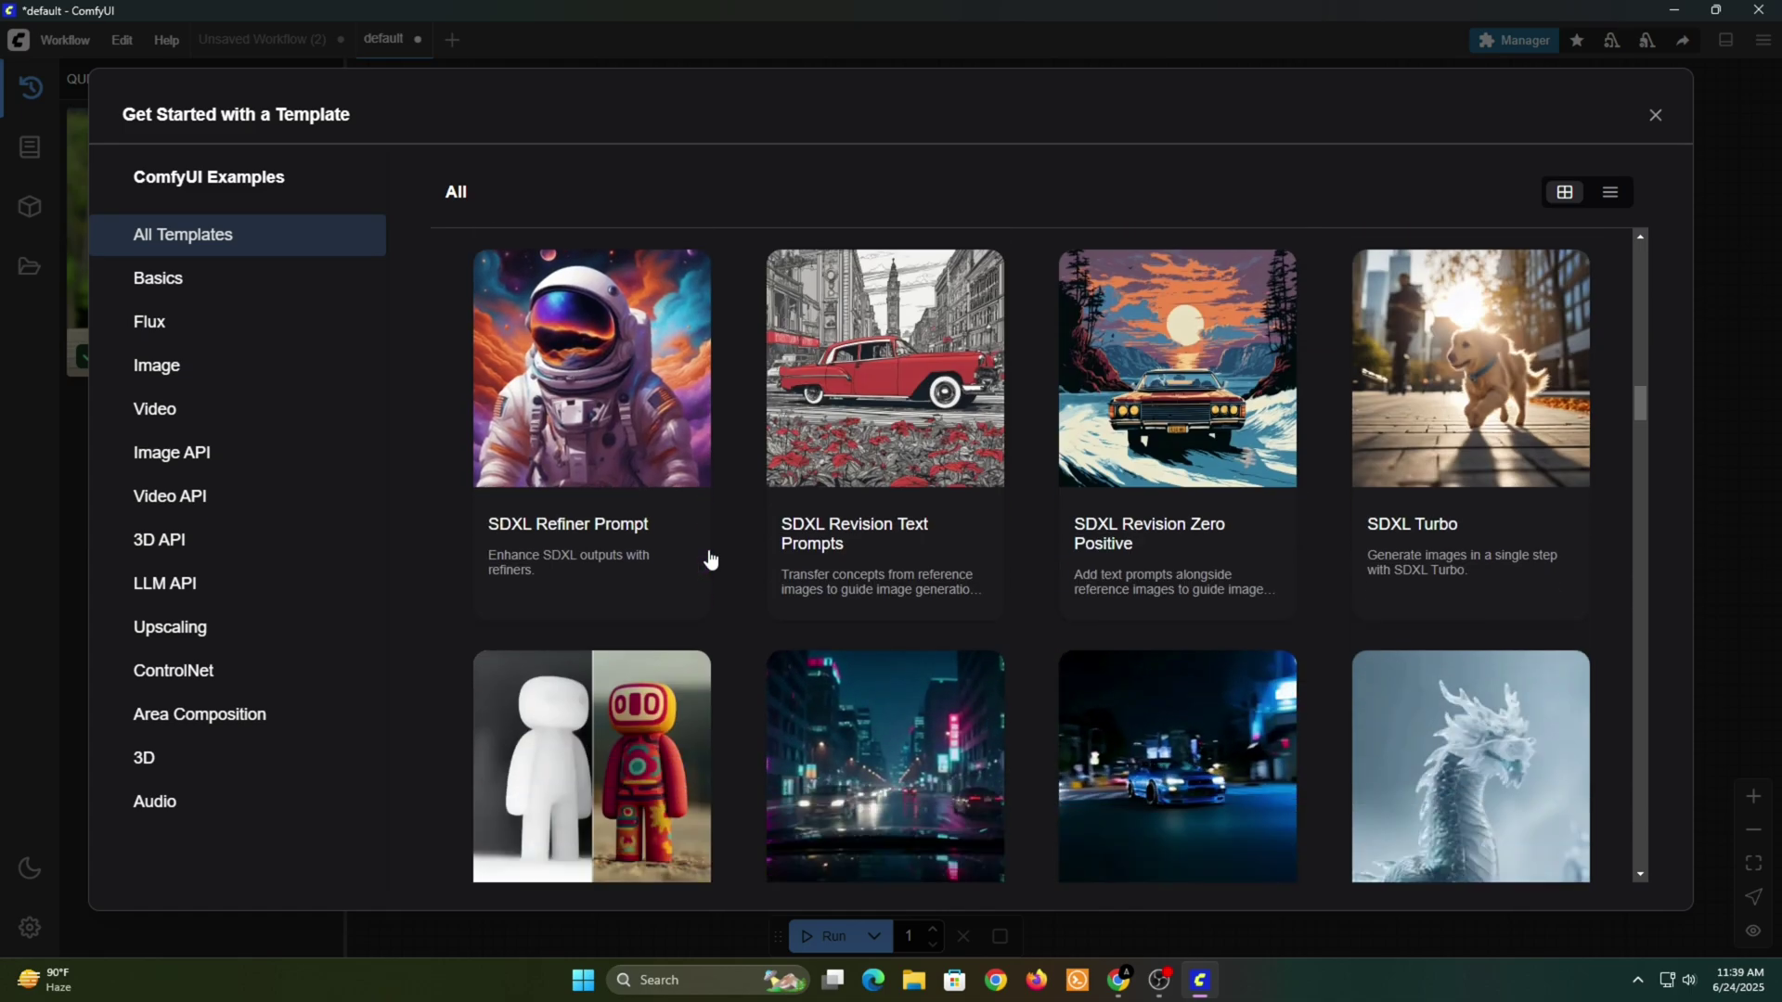
scroll(710, 559, "down", 14)
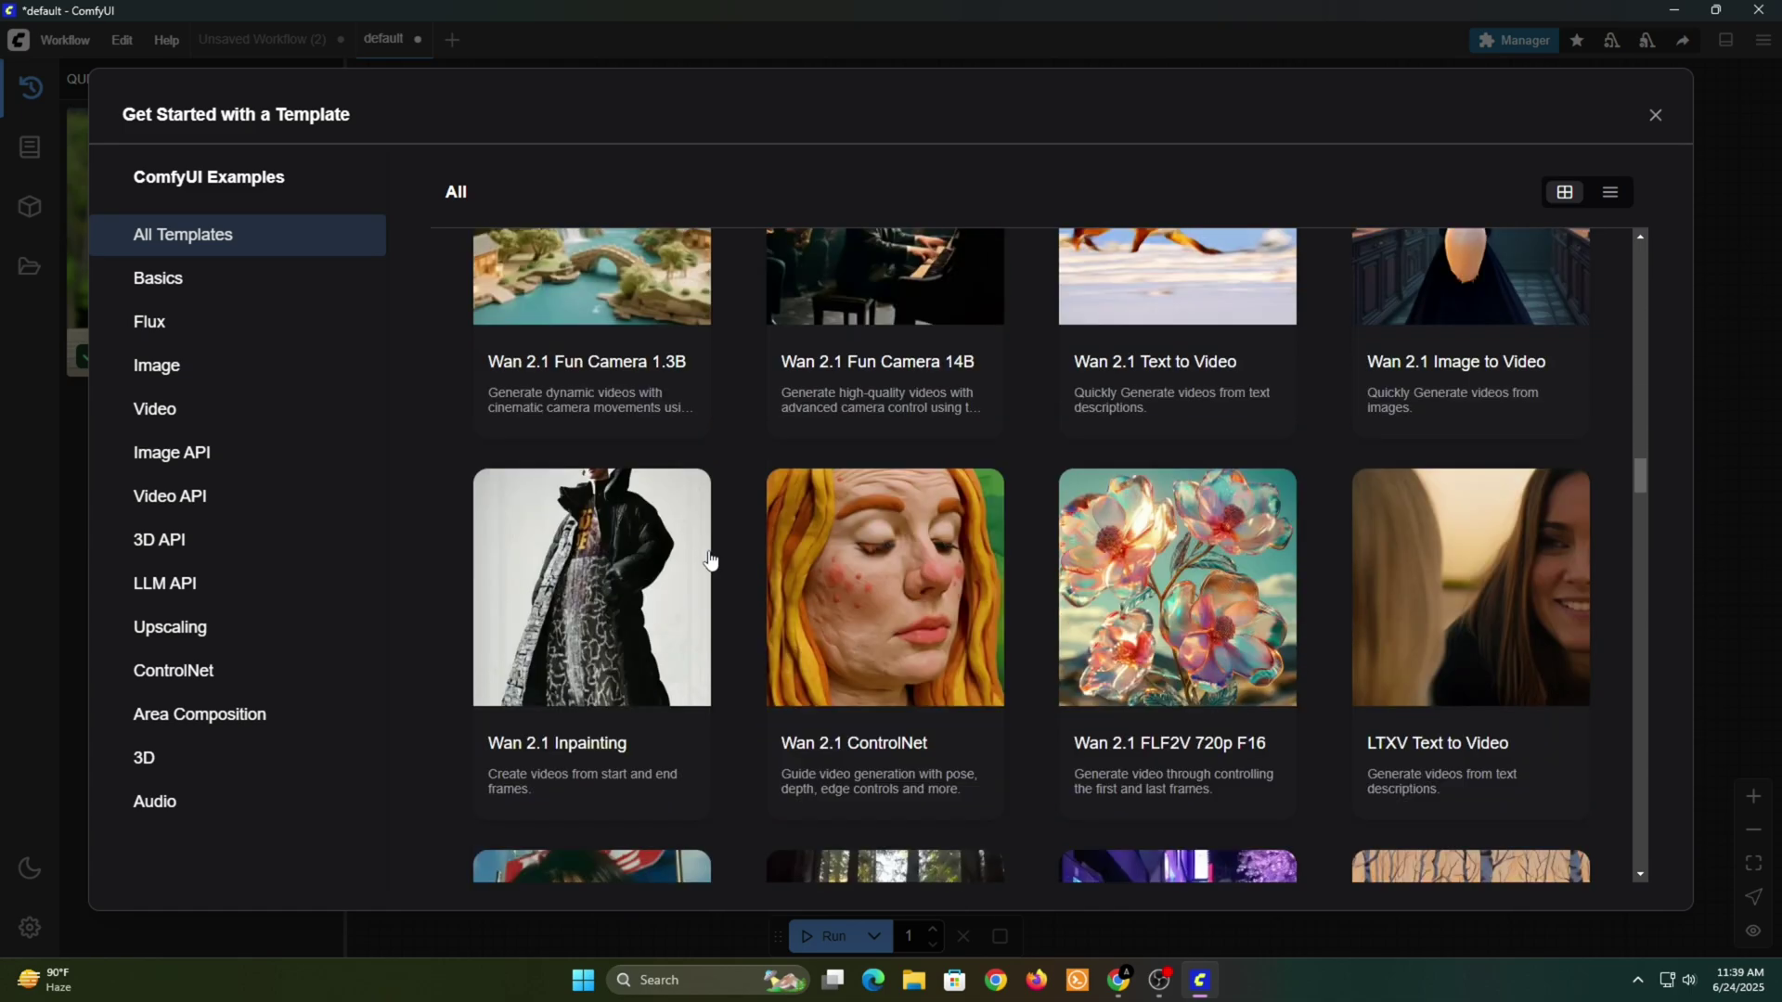
scroll(709, 559, "down", 5)
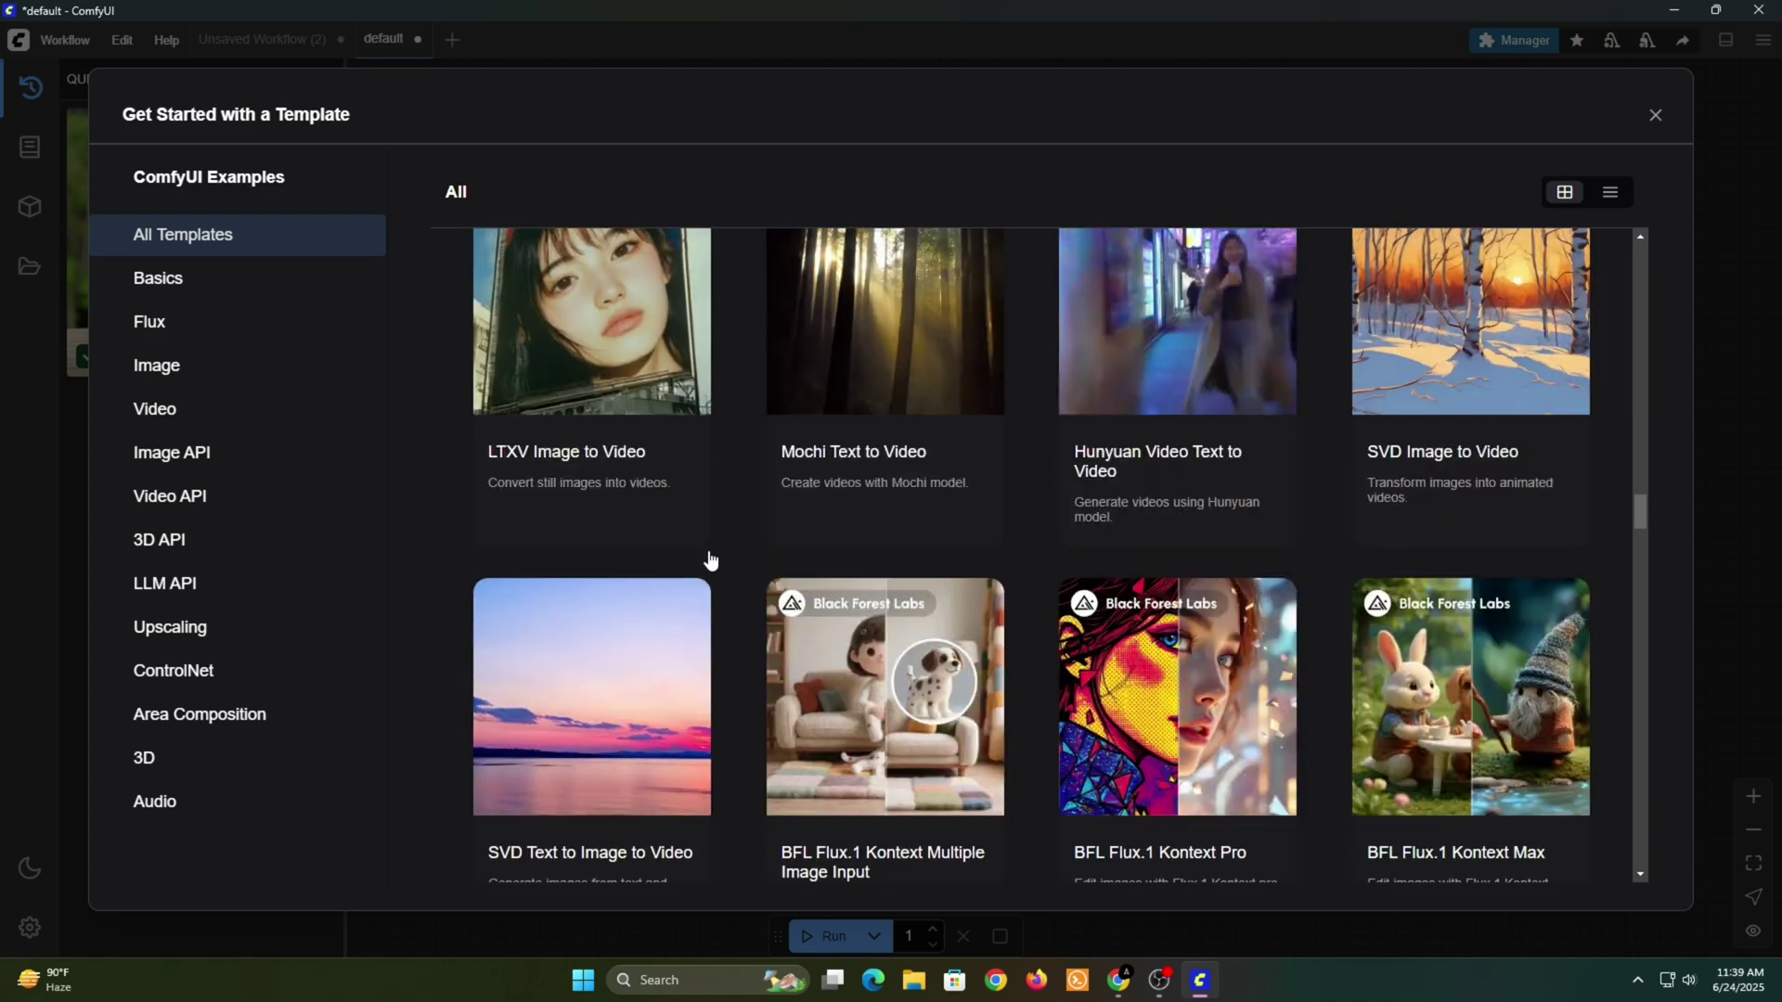
scroll(709, 557, "up", 20)
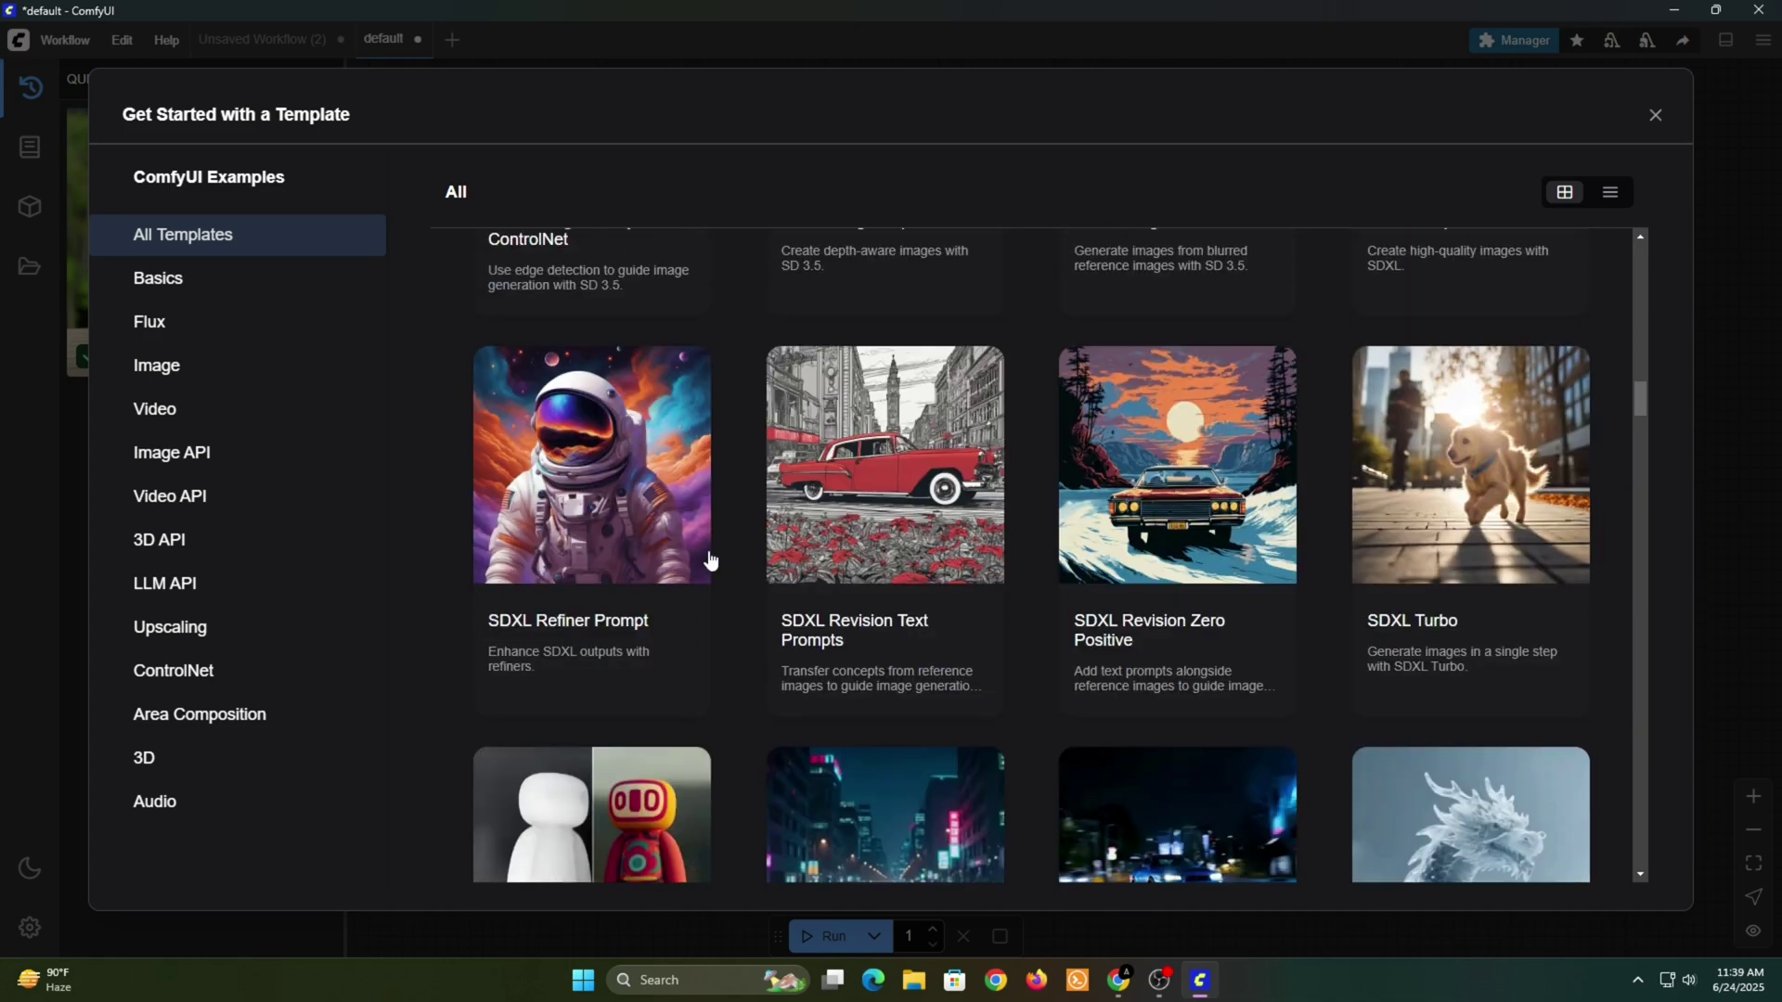